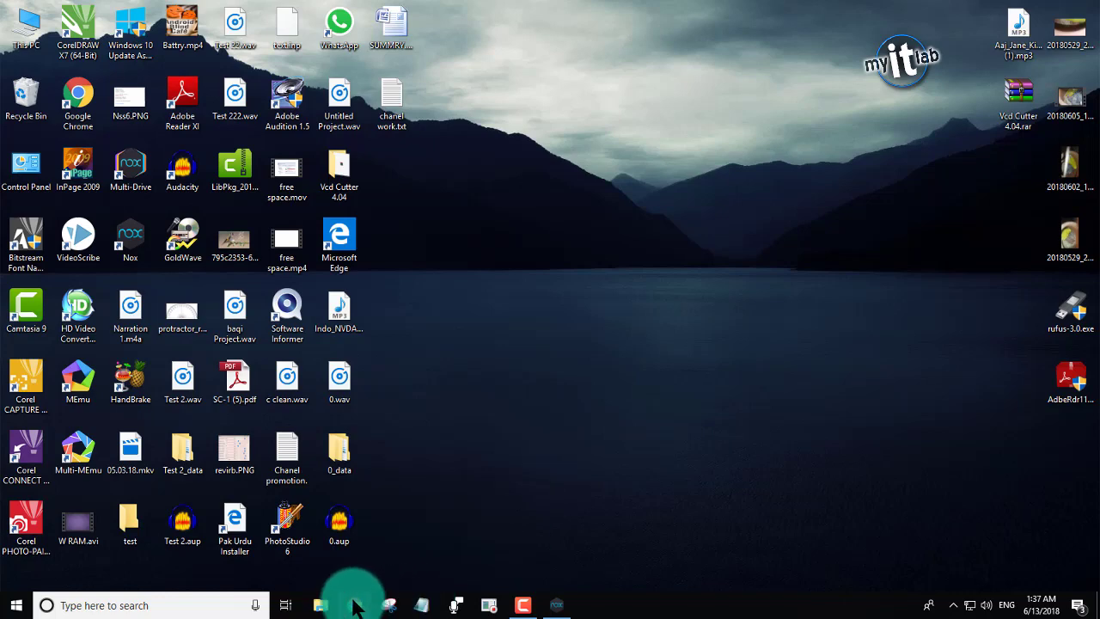
- Launch Chrome and open the Gmail inbox of the signed-in account
left_click(354, 605)
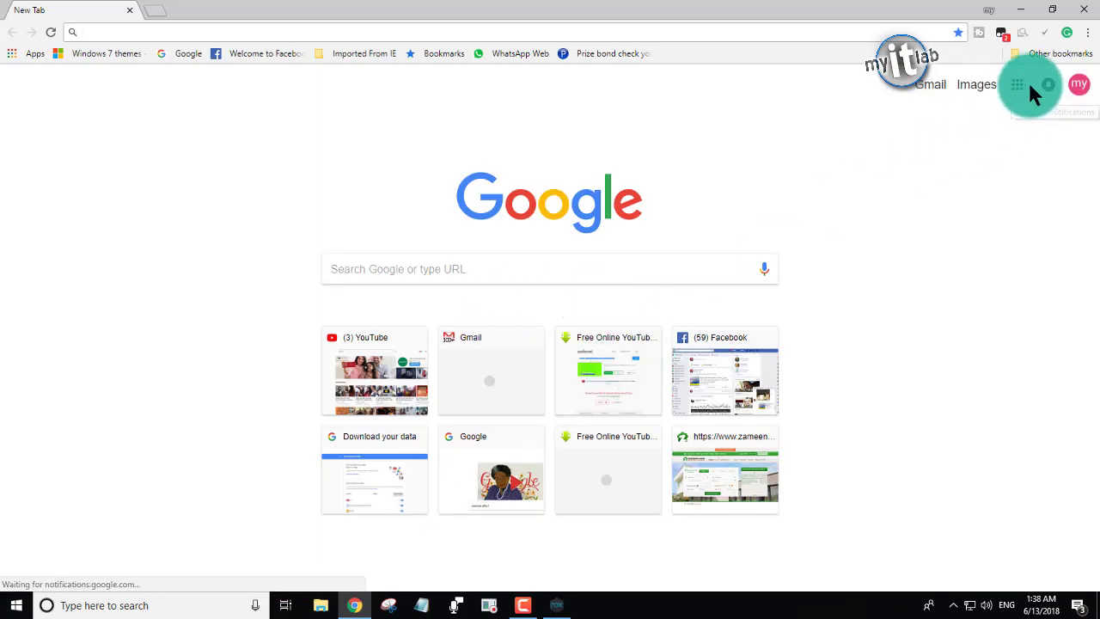
left_click(1017, 84)
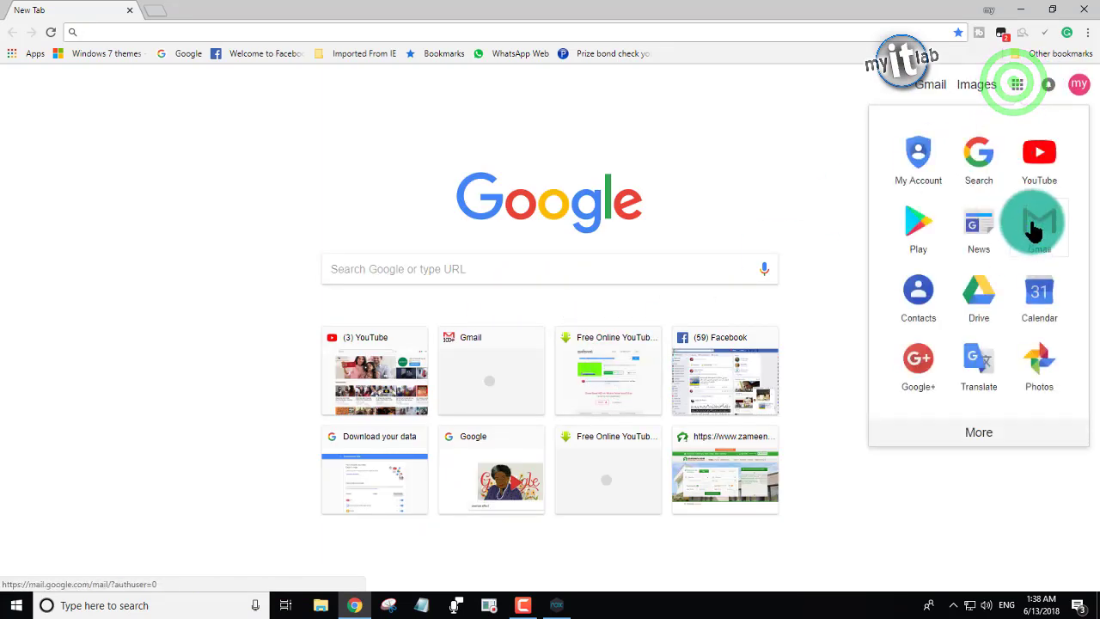
left_click(1034, 230)
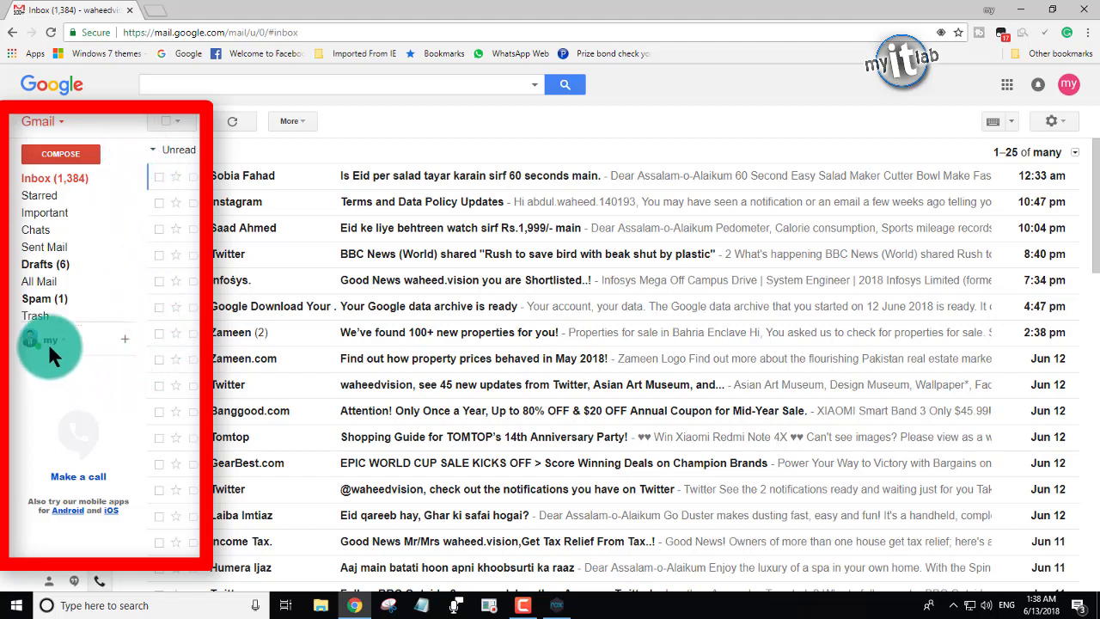
- Open takeout.google.com in a new browser tab
left_click(156, 11)
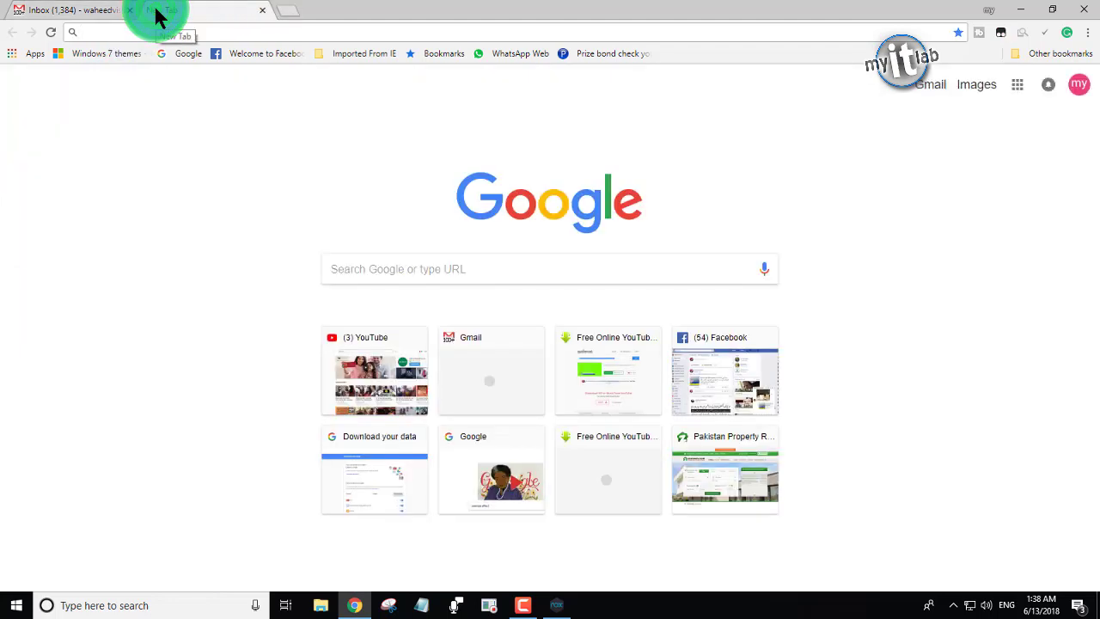
left_click(520, 273)
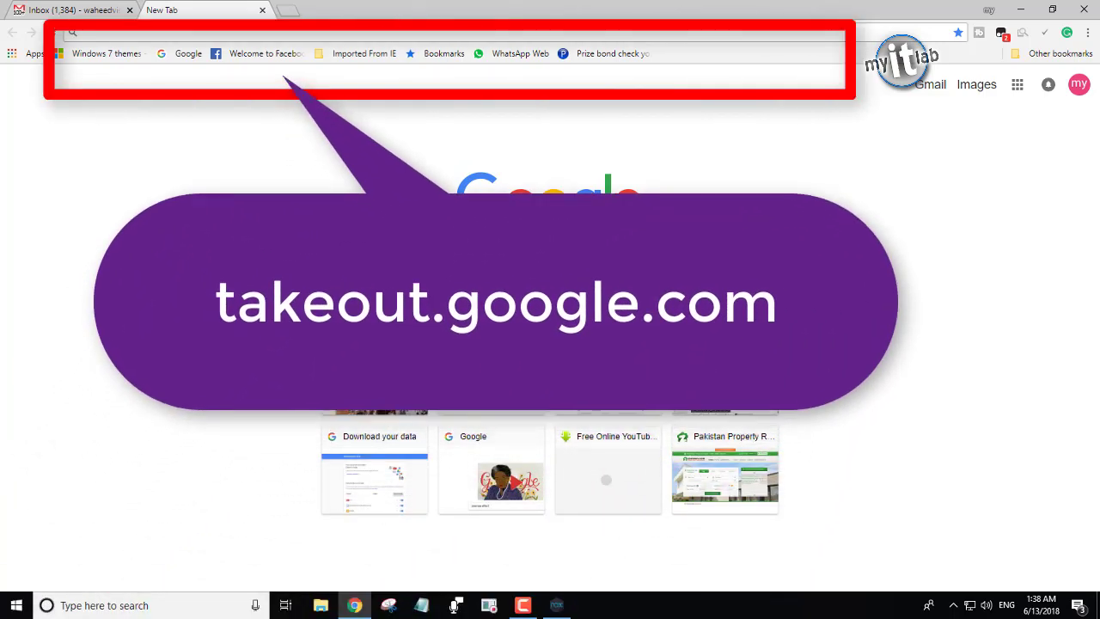
type("ta")
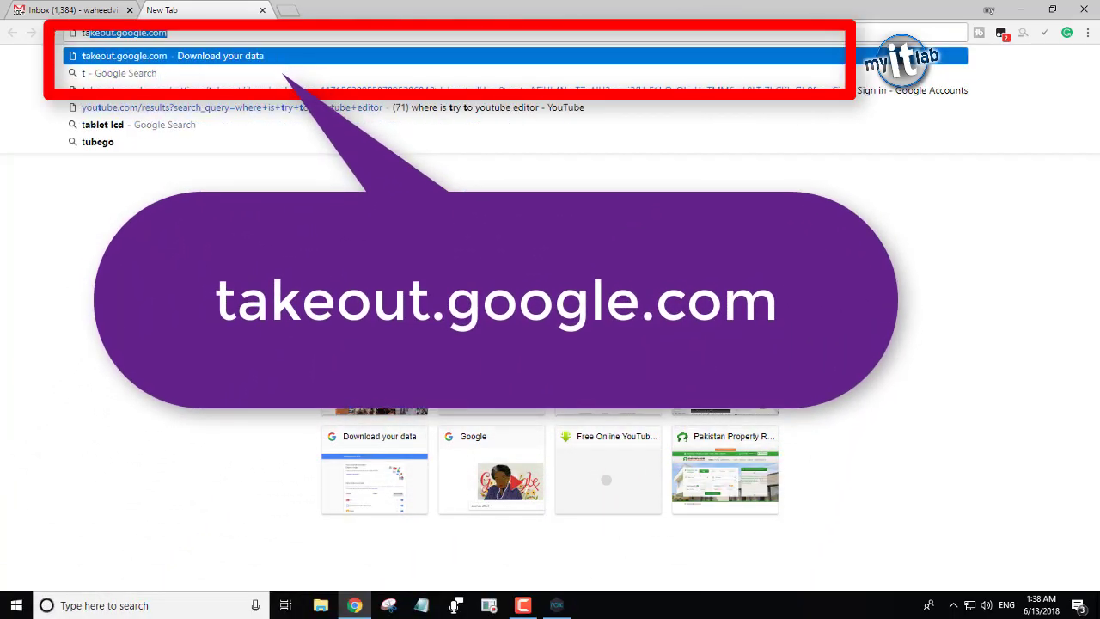
type("ke")
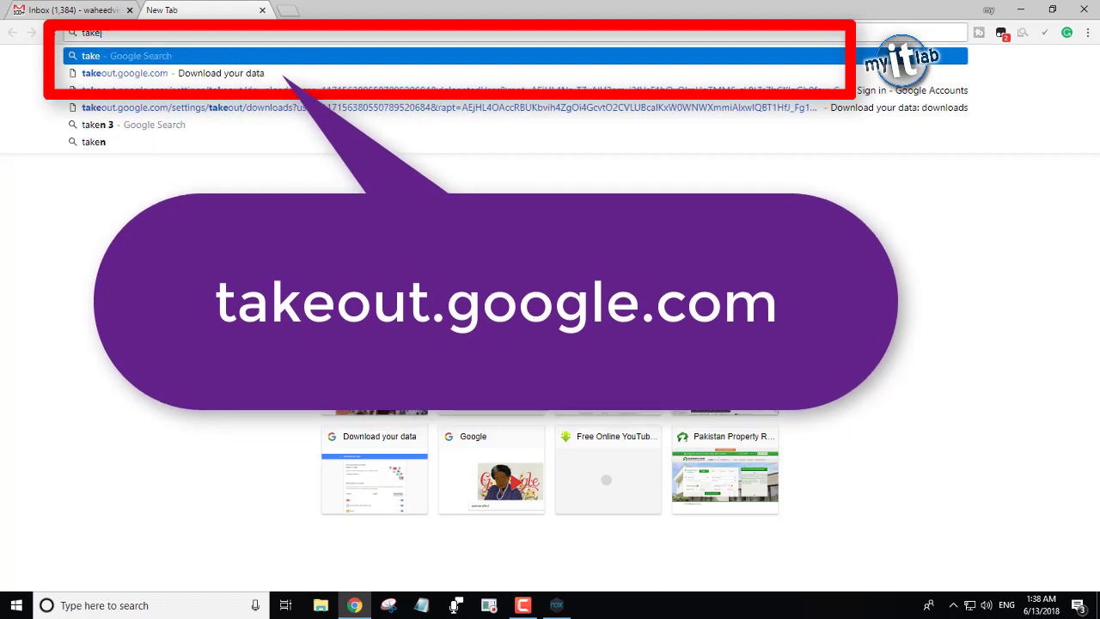
type("out")
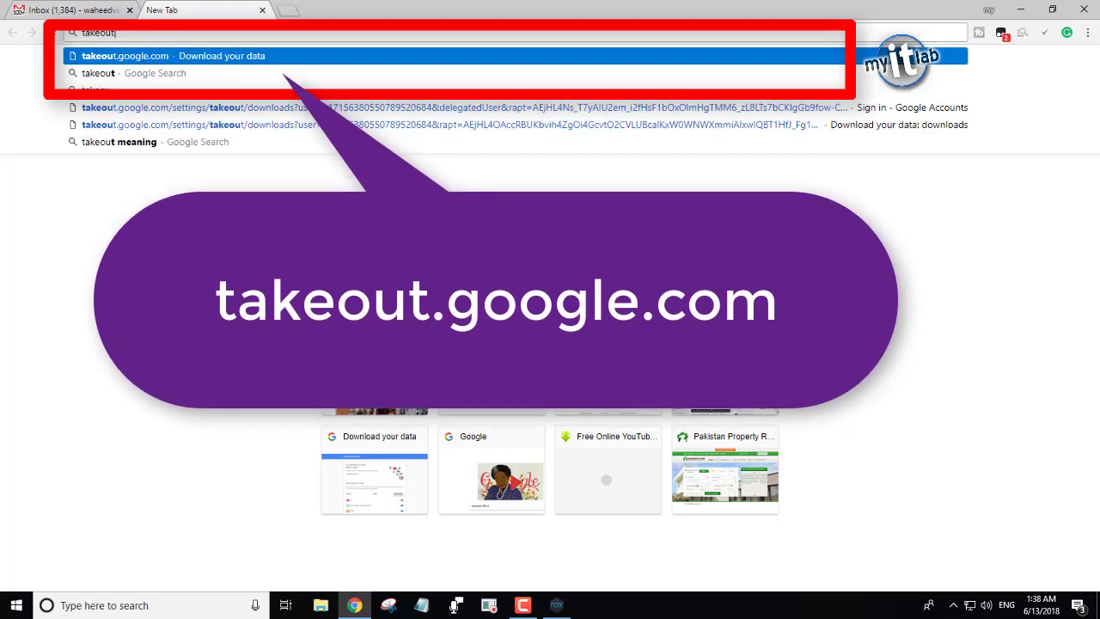
type(".goo")
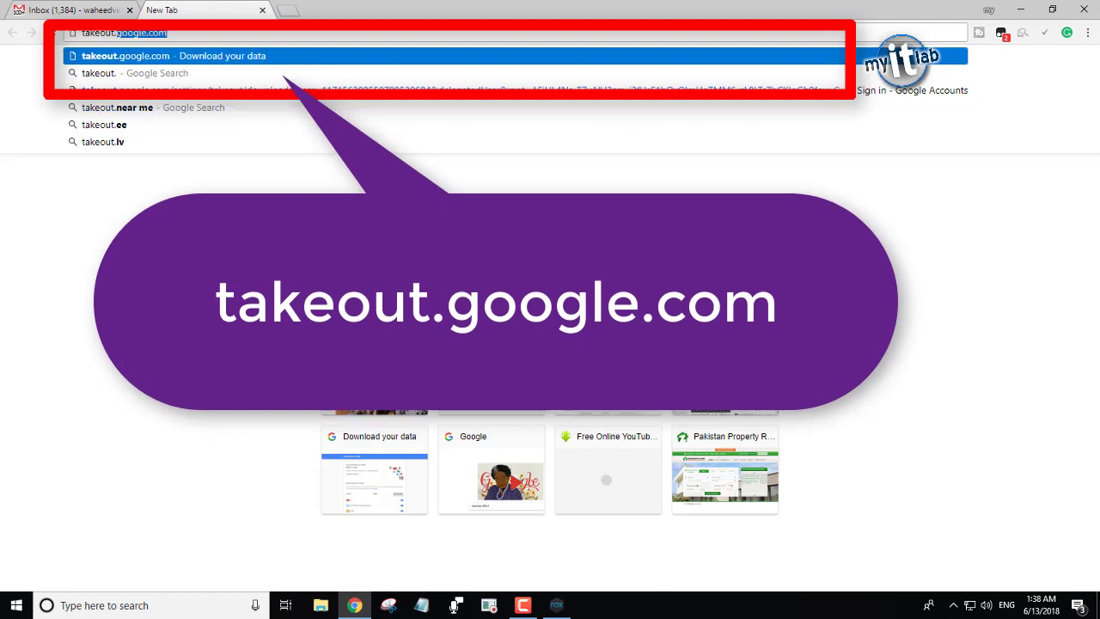
type("gle")
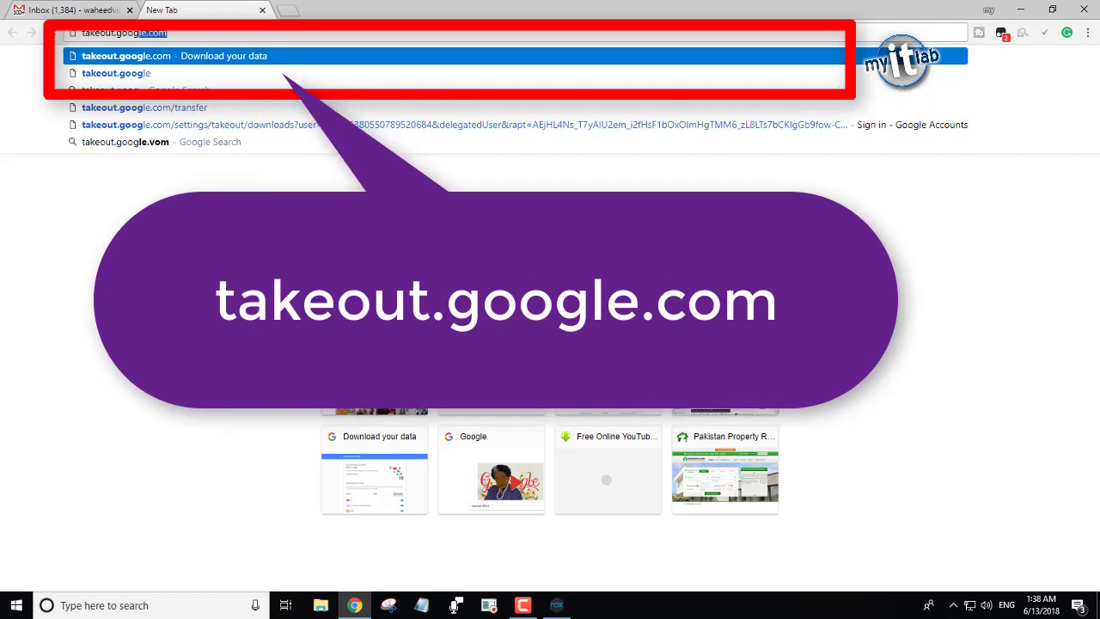
type(".com")
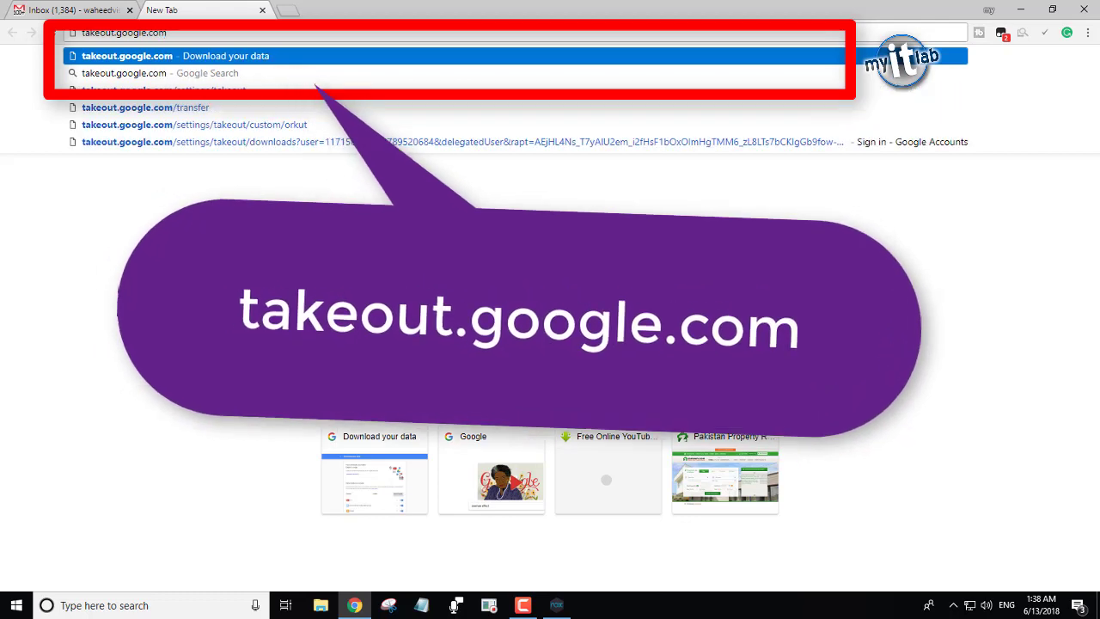
key("Return")
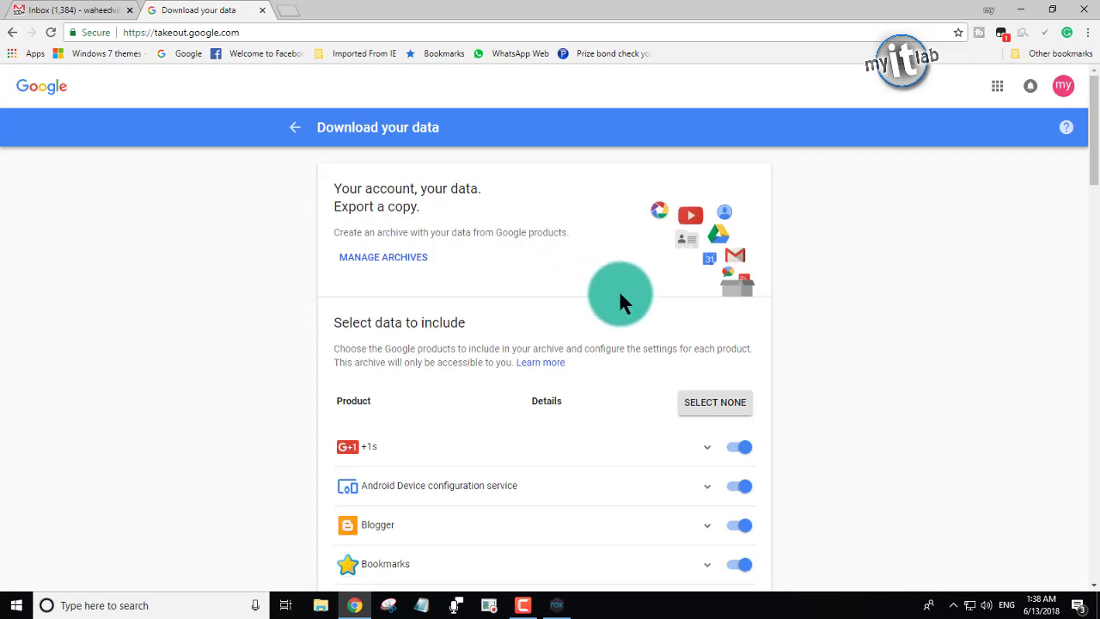
- Glance at the Gmail inbox, then examine the full list of Google products that can be included in the data archive
left_click(69, 9)
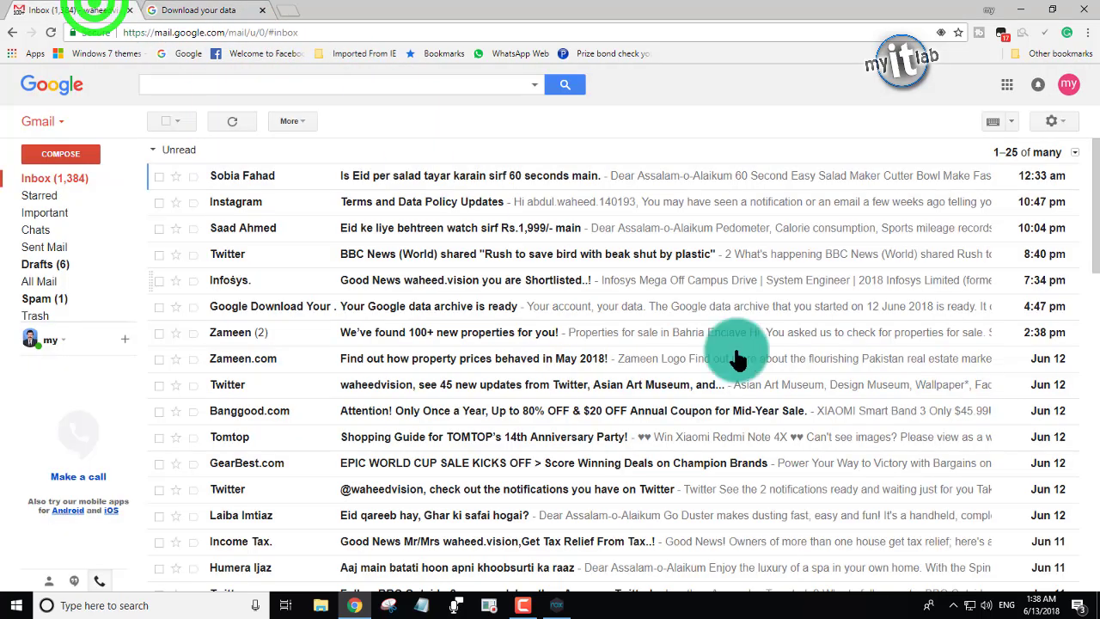
left_click(197, 11)
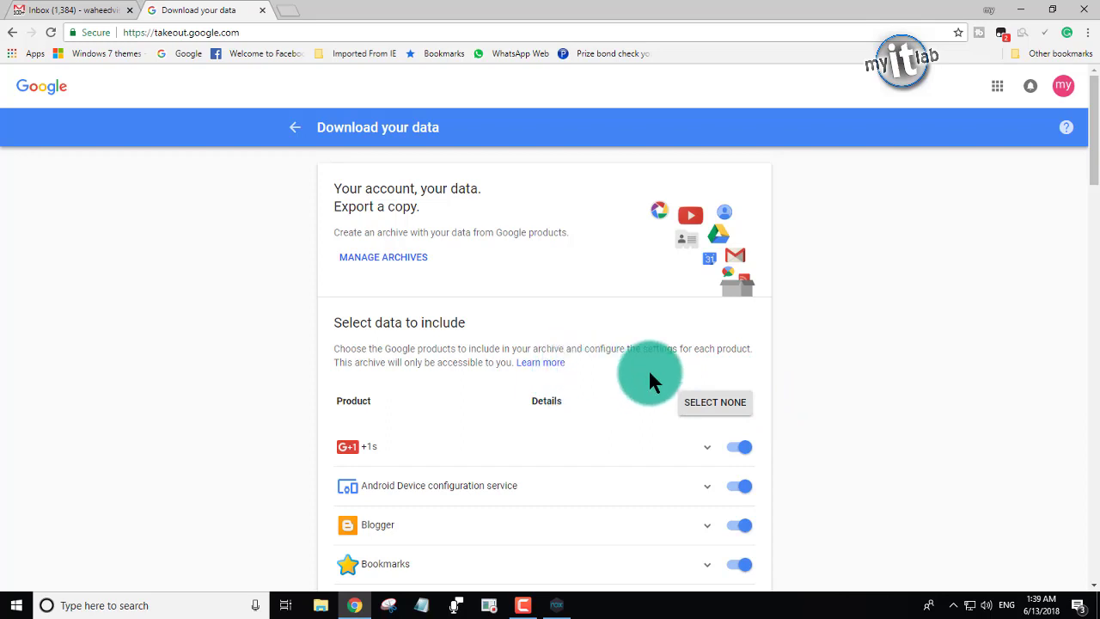
scroll(602, 378, "down", 3)
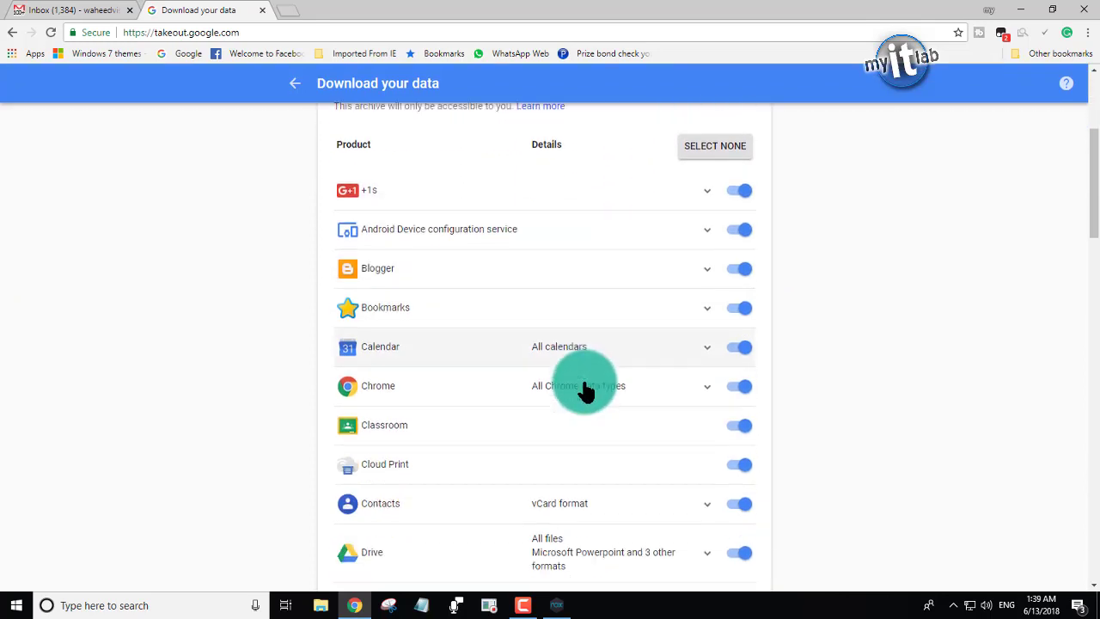
scroll(585, 391, "down", 2)
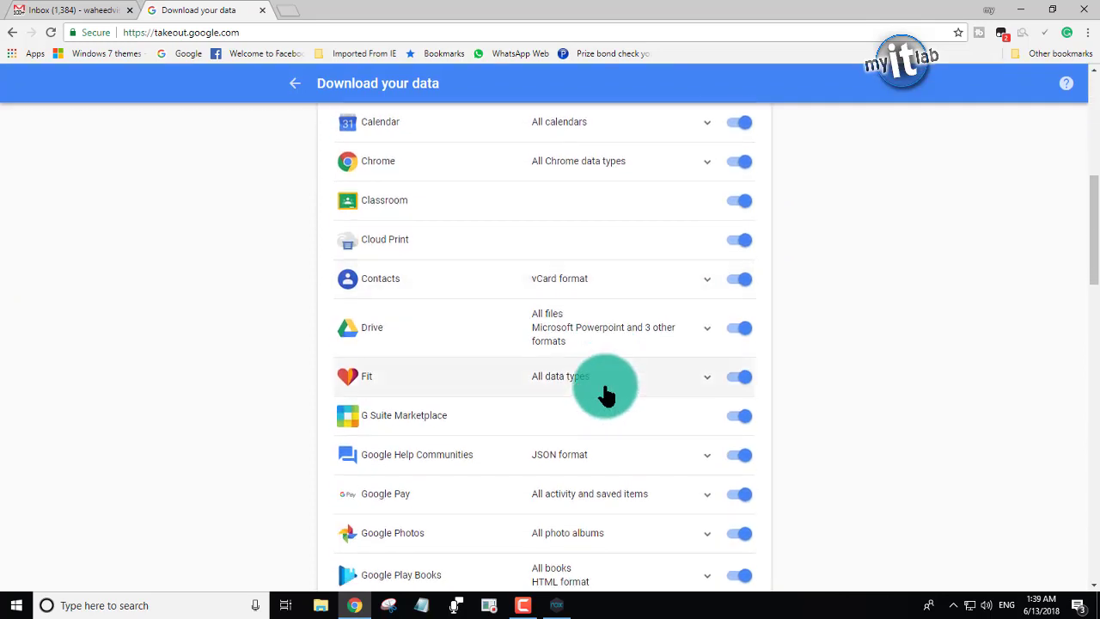
scroll(602, 396, "down", 3)
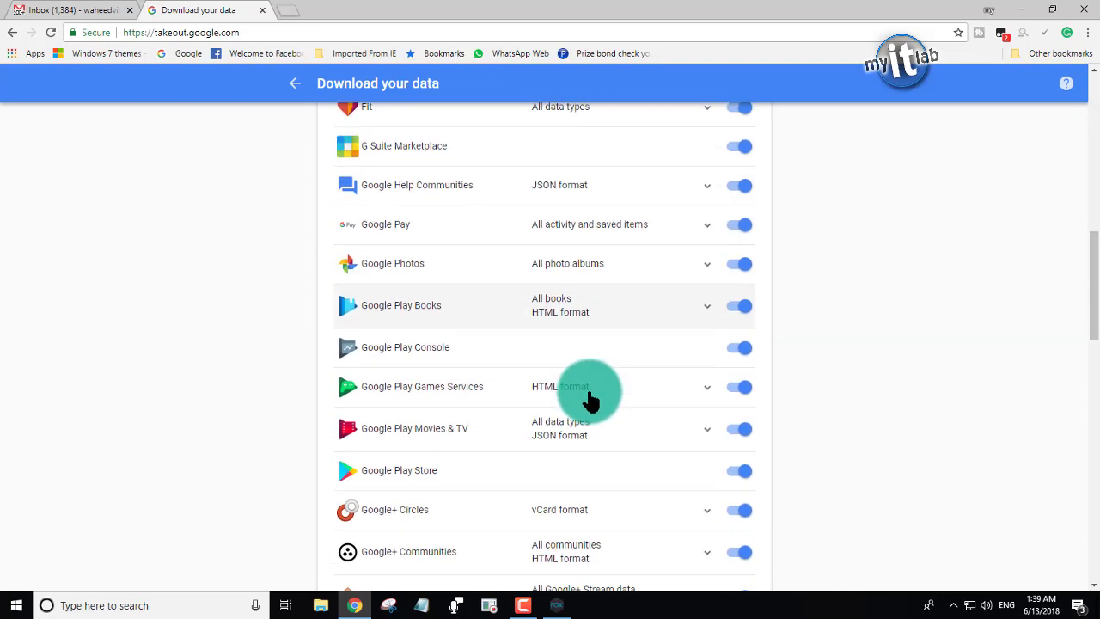
scroll(589, 400, "down", 3)
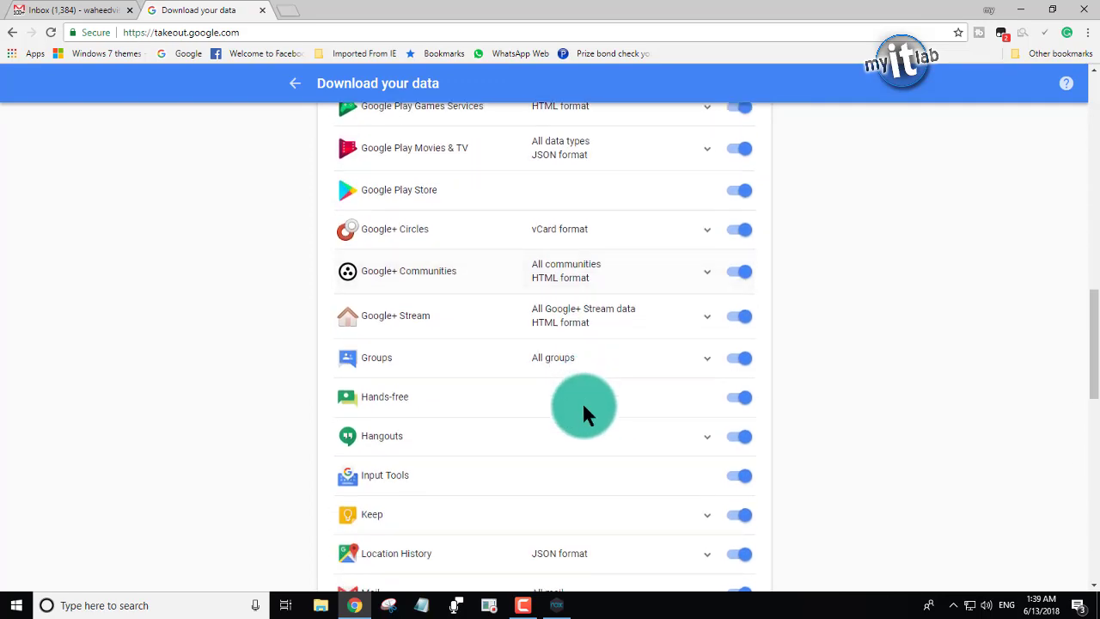
scroll(581, 400, "down", 2)
right_click(581, 399)
left_click(937, 416)
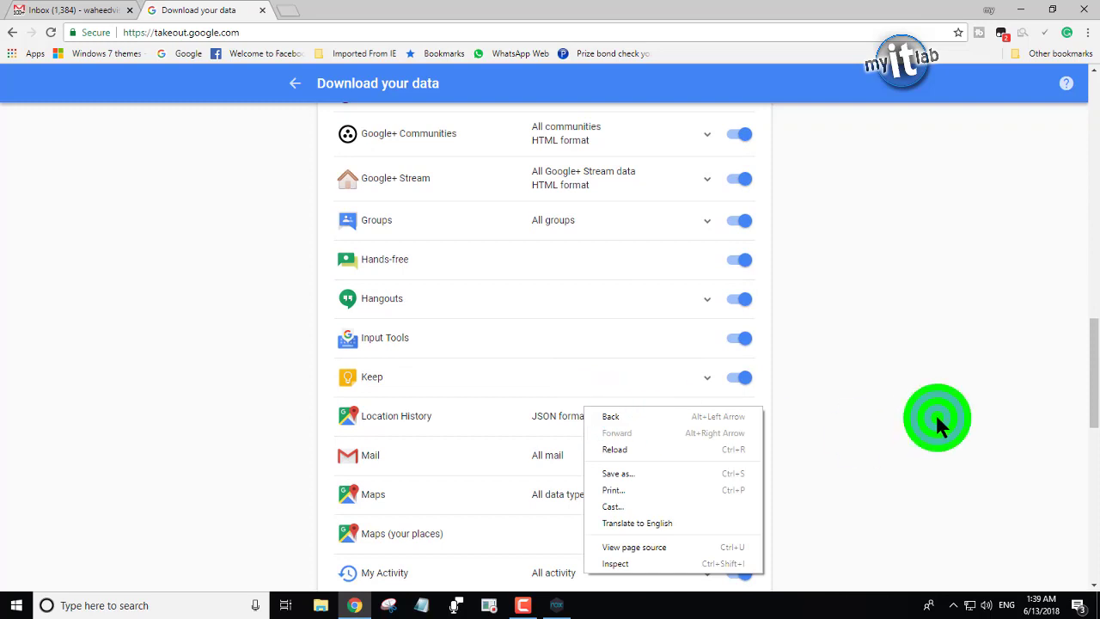
right_click(633, 440)
scroll(633, 439, "down", 2)
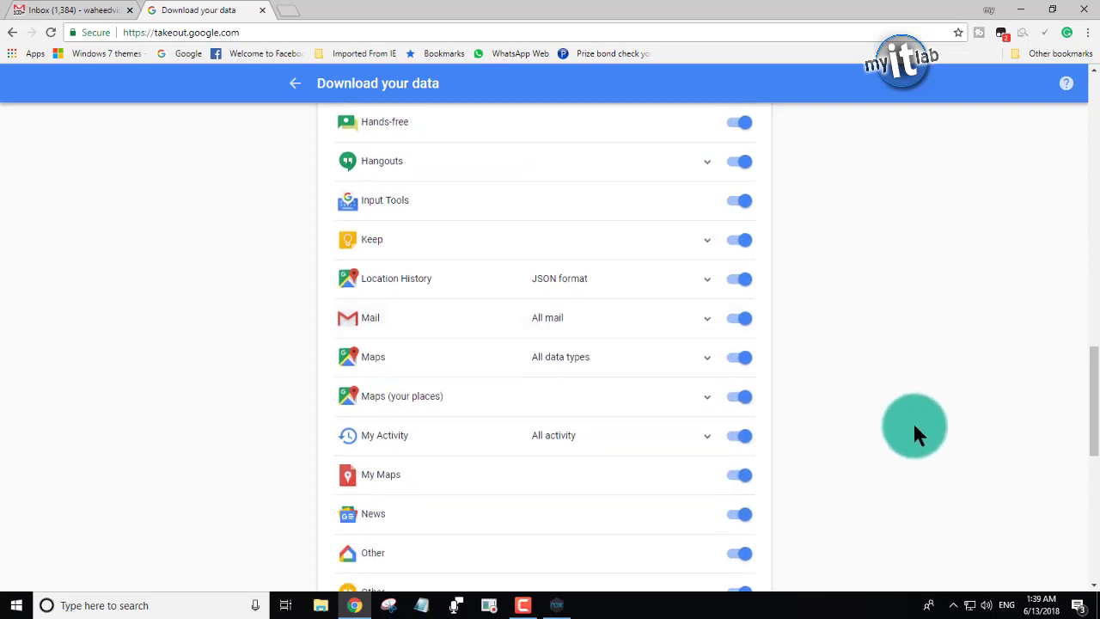
scroll(797, 425, "down", 7)
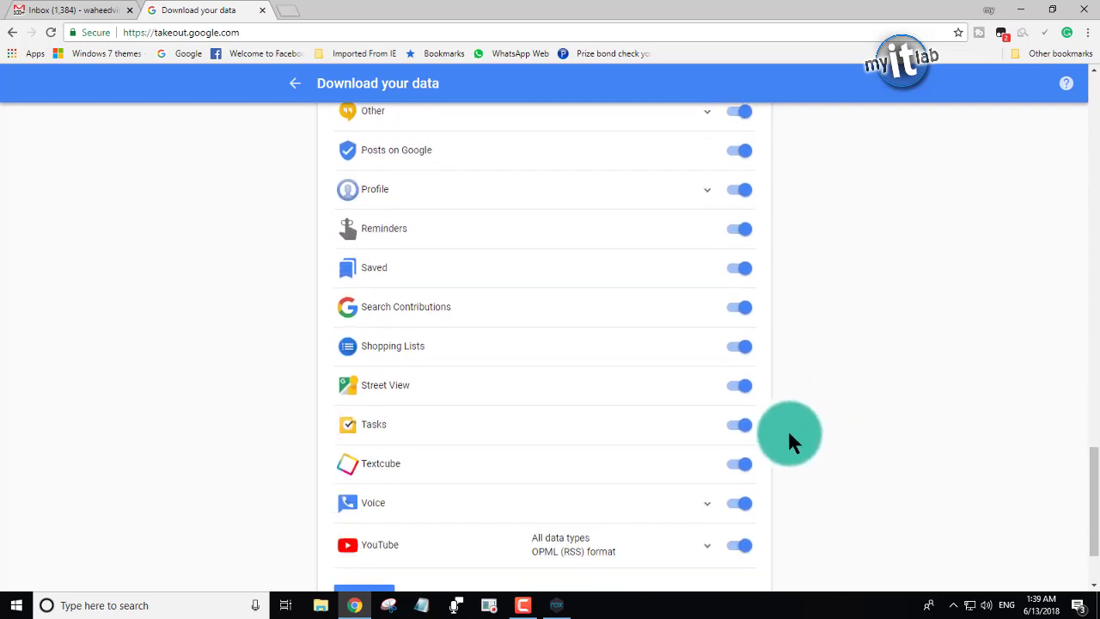
scroll(634, 432, "up", 8)
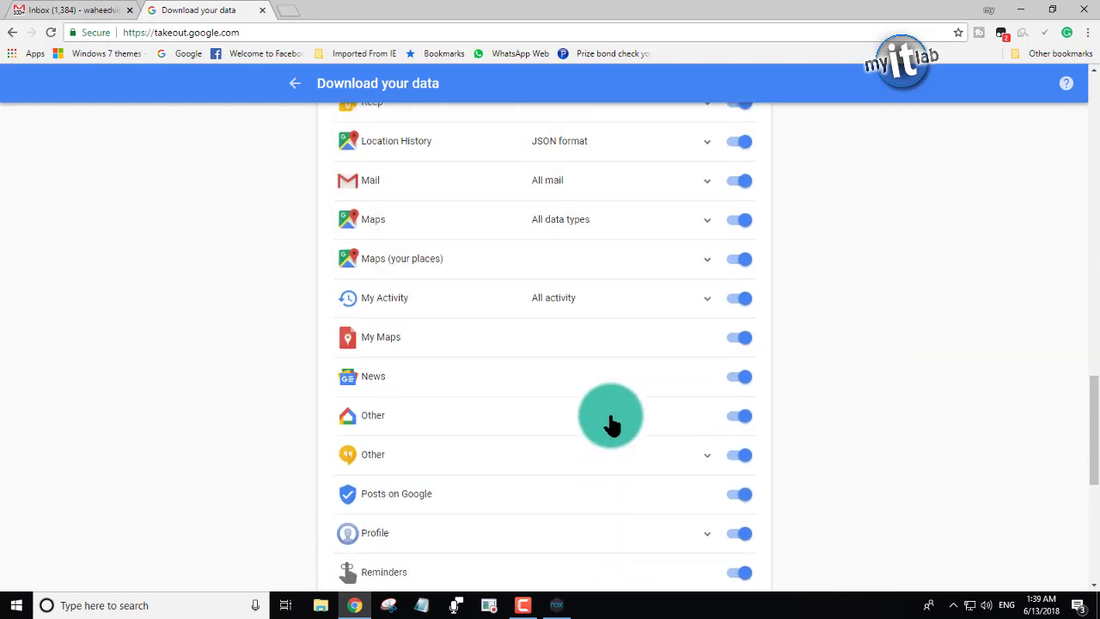
scroll(612, 423, "up", 10)
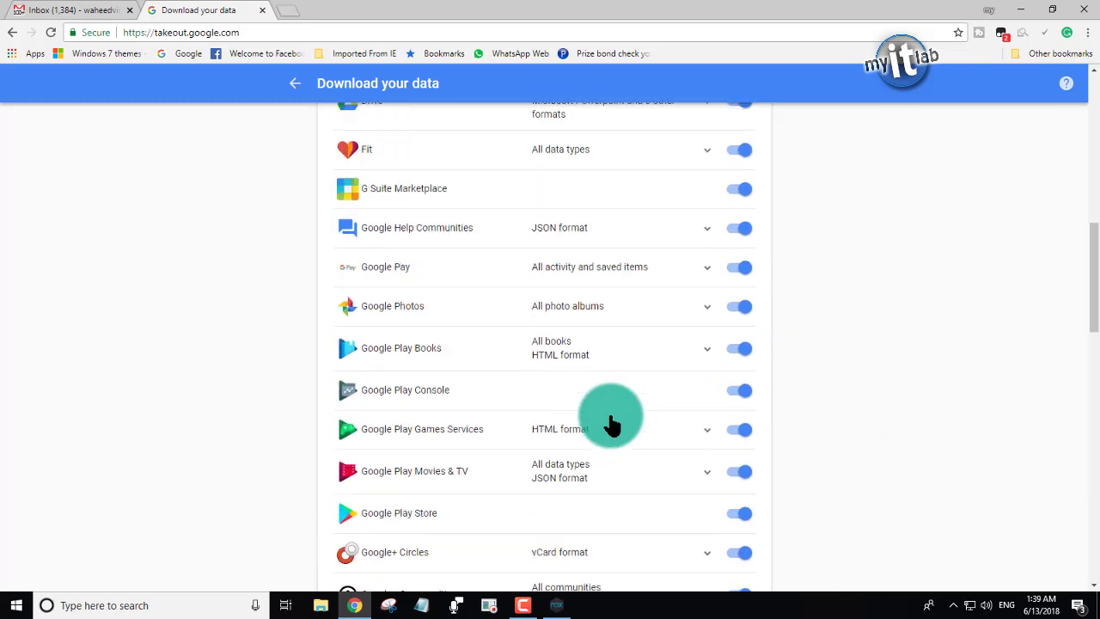
scroll(612, 422, "up", 4)
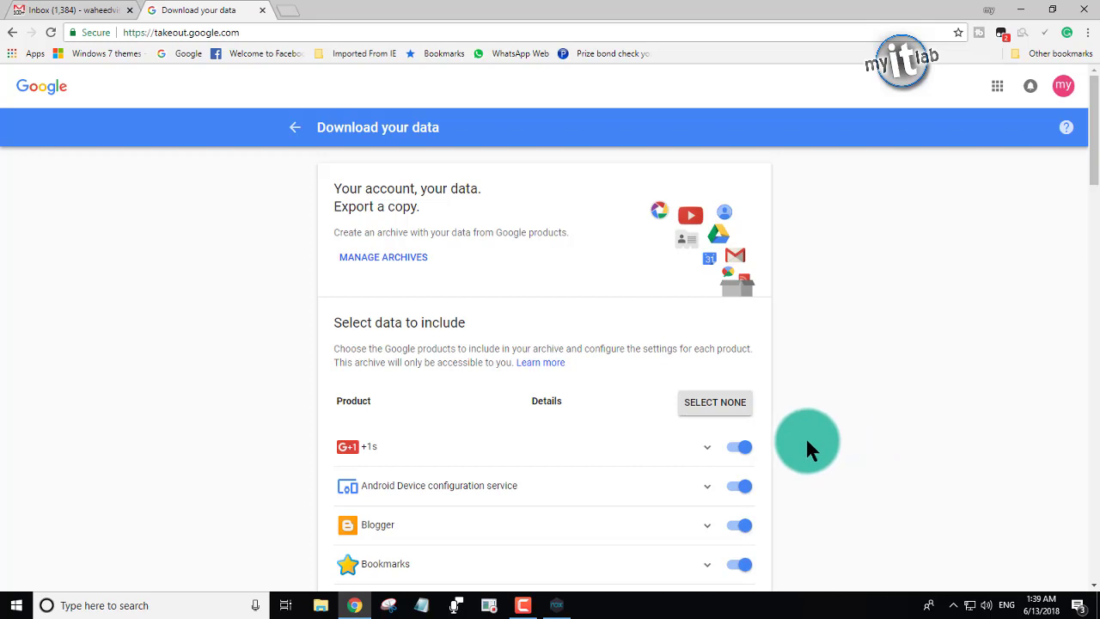
- Deselect all products for the archive and include only Mail
left_click(717, 407)
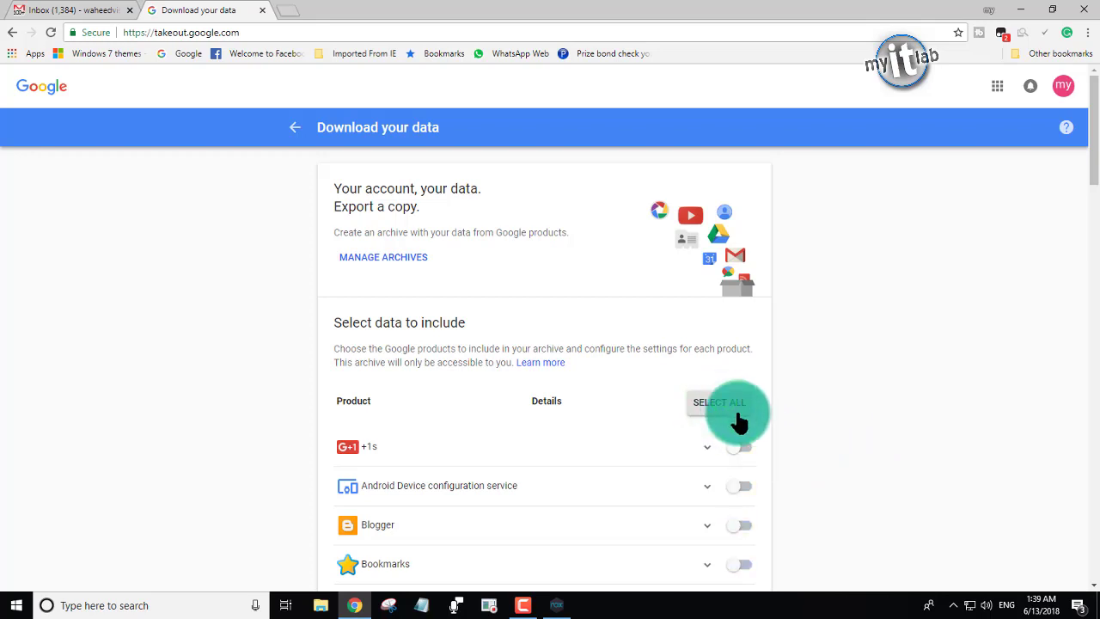
scroll(662, 450, "down", 4)
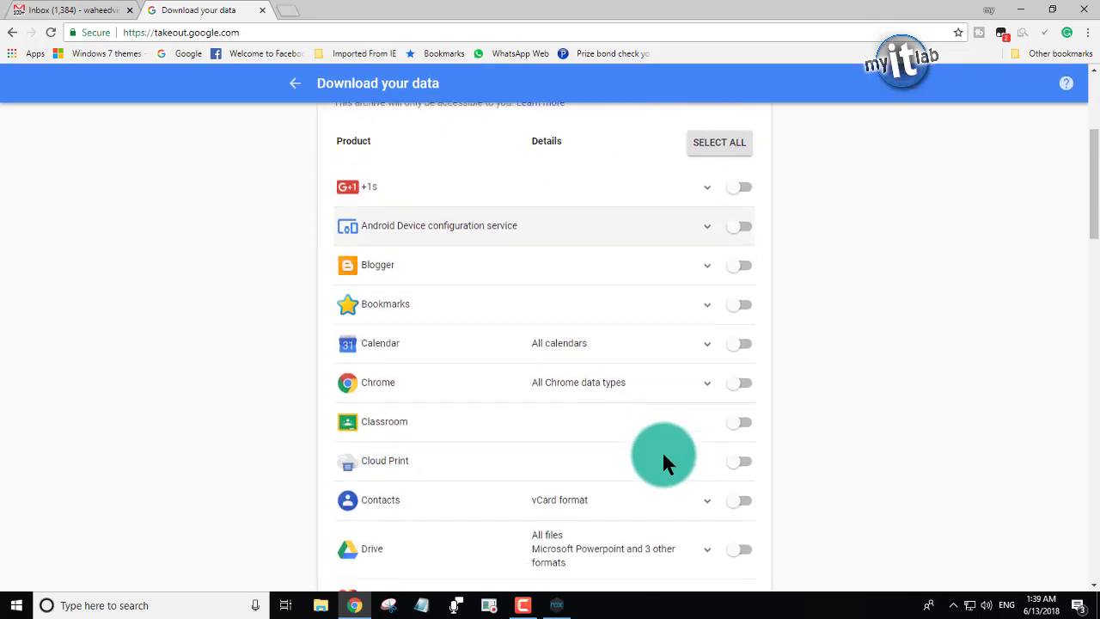
scroll(665, 452, "down", 5)
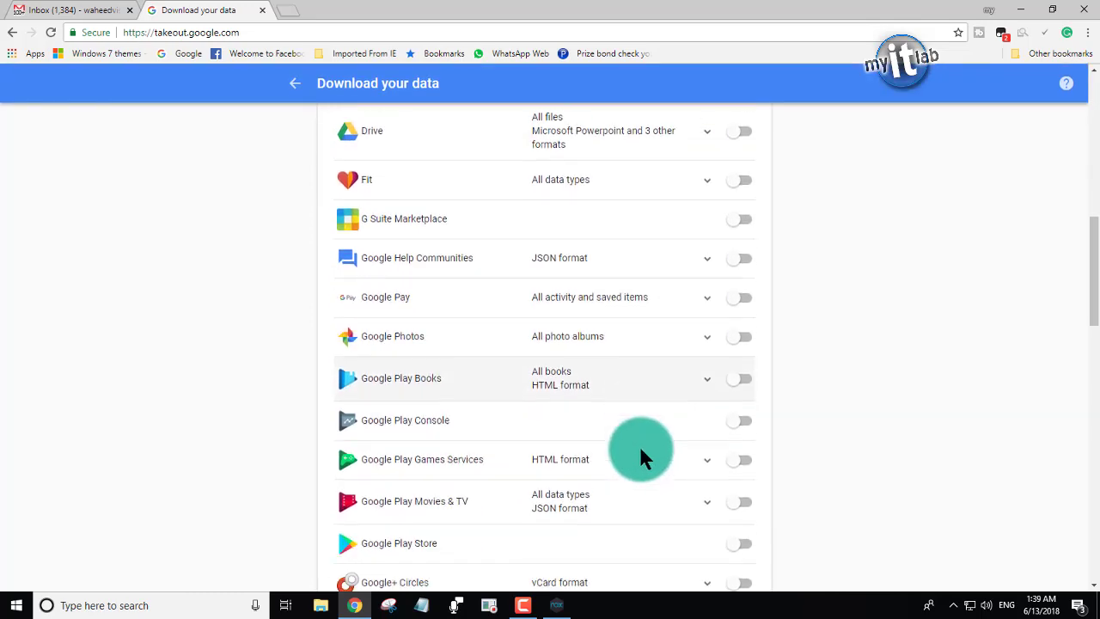
scroll(637, 448, "down", 2)
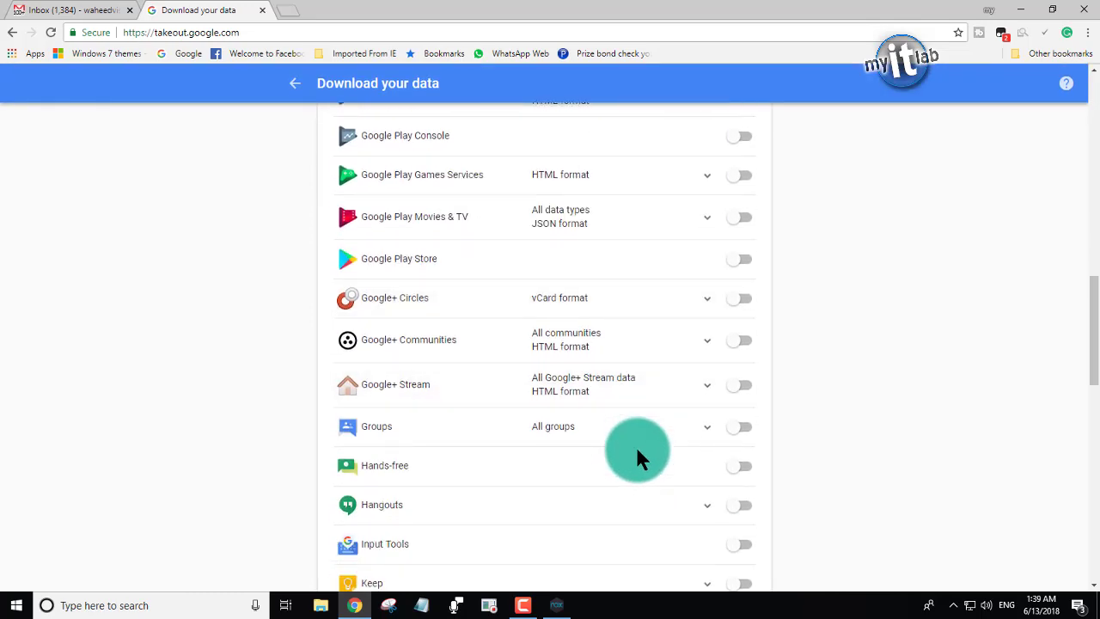
scroll(636, 449, "down", 3)
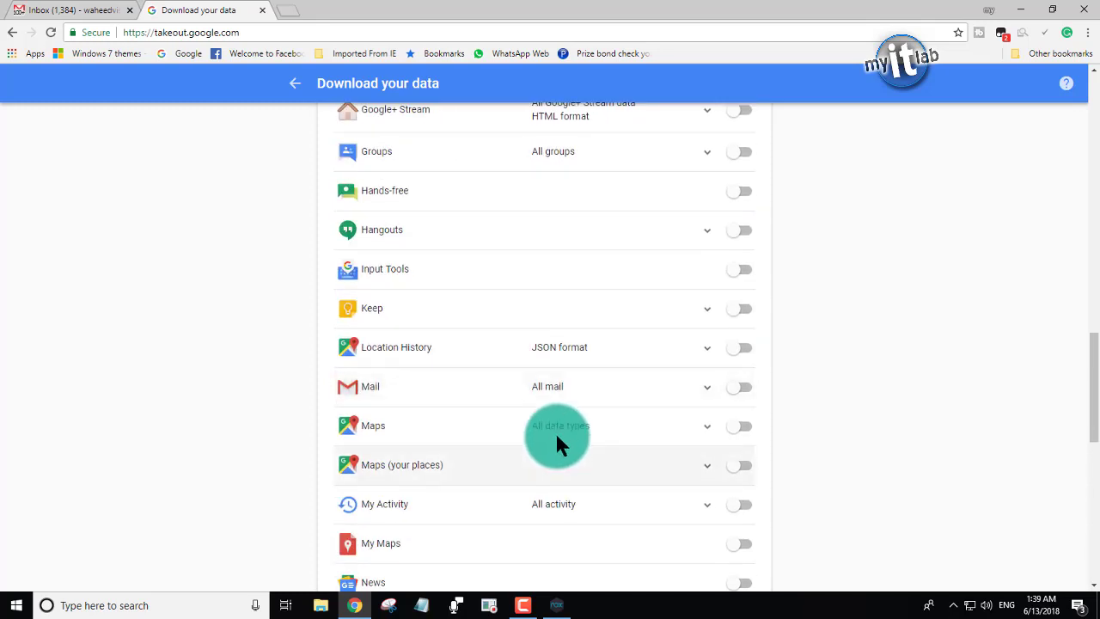
left_click(745, 392)
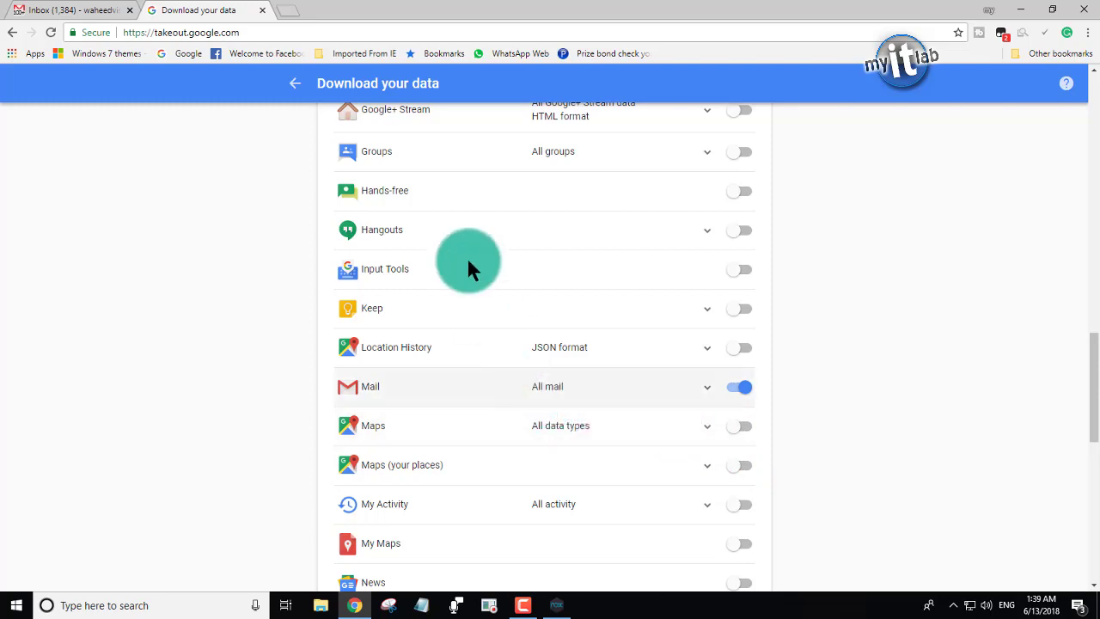
- Set the Mail export to selected labels instead of all mail, and open the list of Gmail labels
left_click(83, 11)
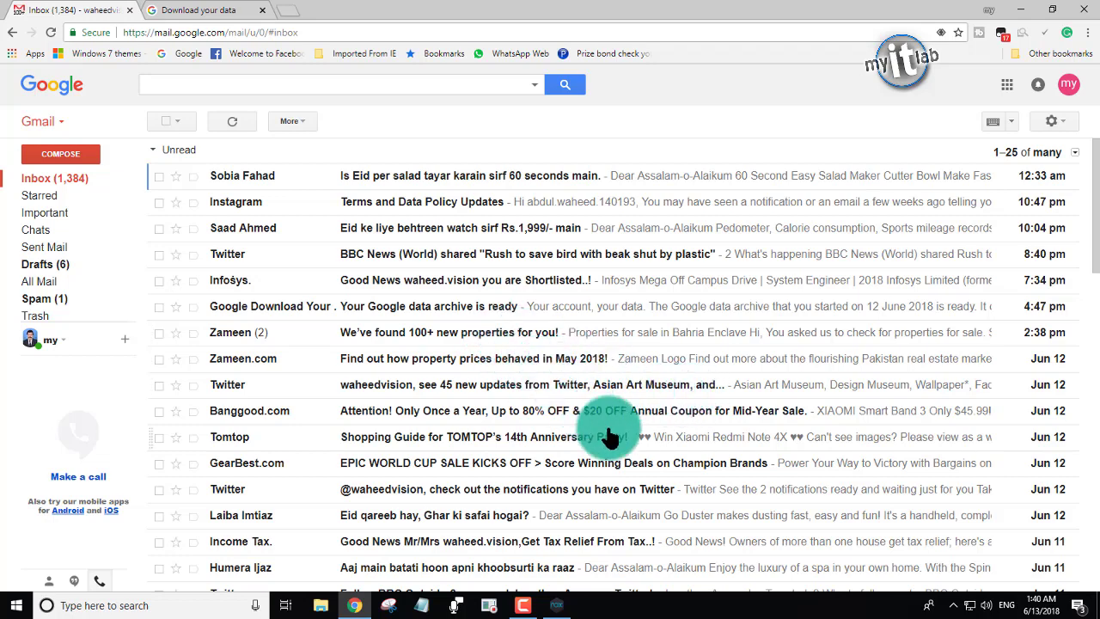
key("ctrl+Tab")
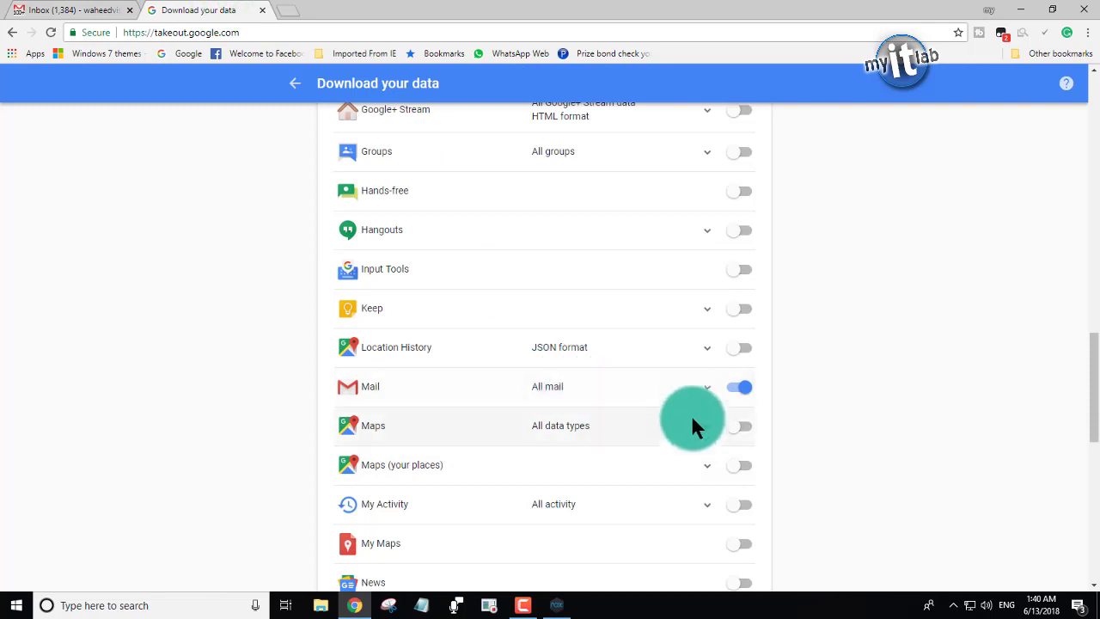
left_click(710, 394)
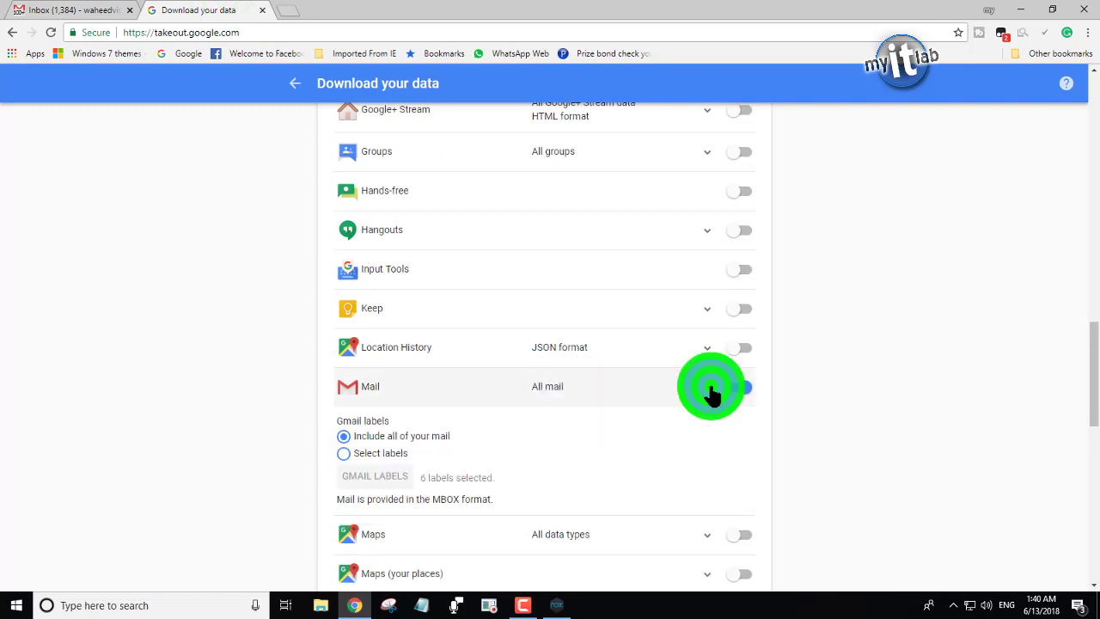
scroll(496, 413, "down", 1)
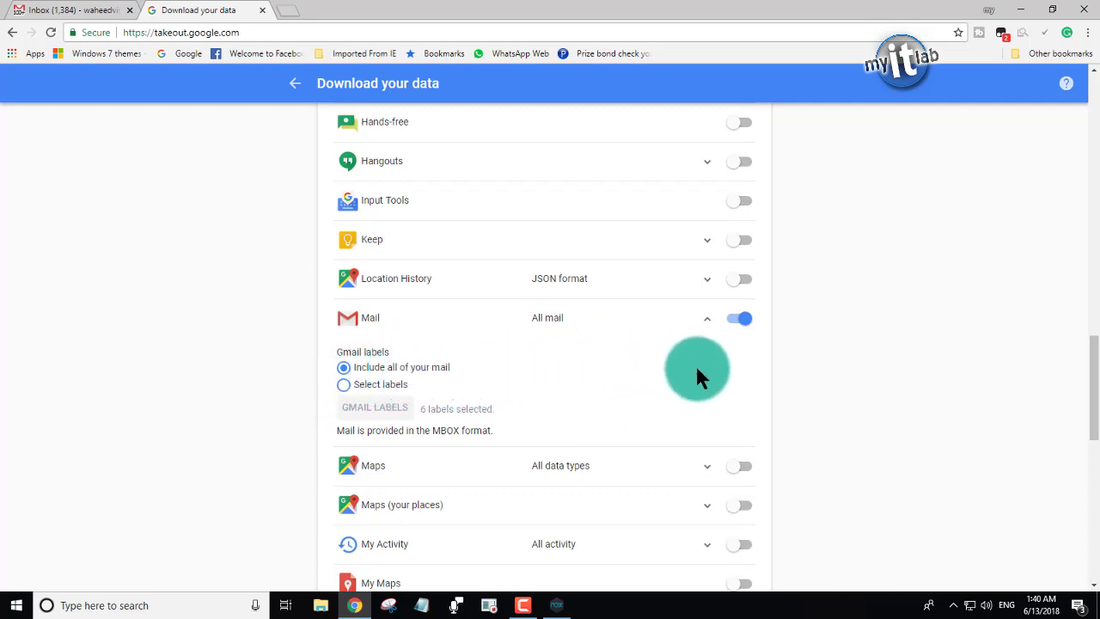
left_click(344, 386)
left_click(345, 404)
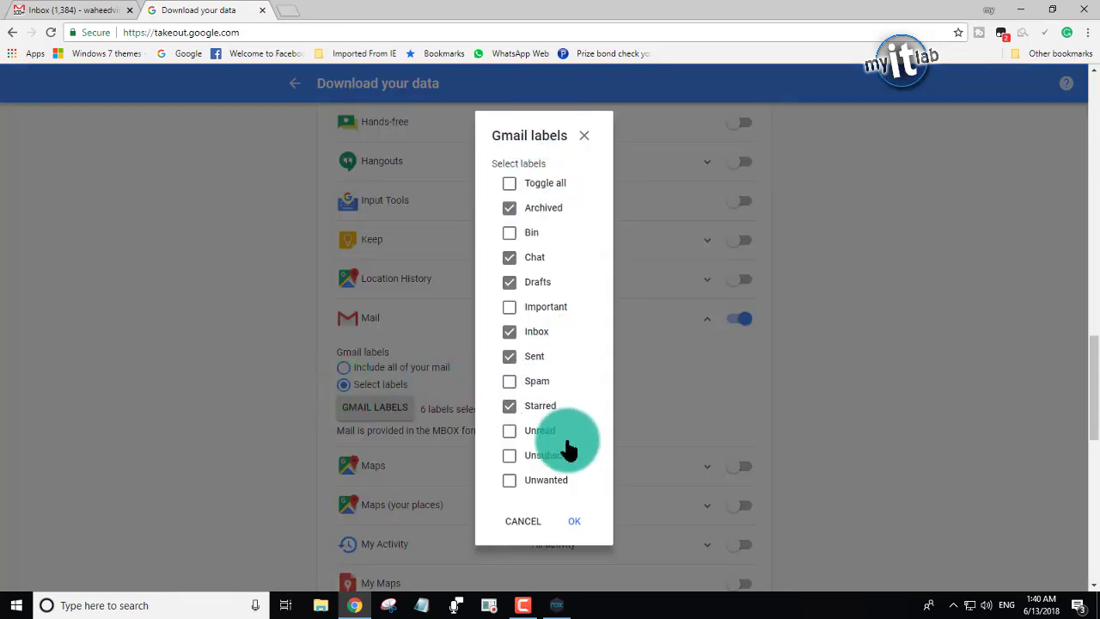
- Compare with the Gmail folders, deselect the Archived, Chat, Inbox, Sent and Starred labels to leave only Drafts, and confirm the selection
left_click(61, 10)
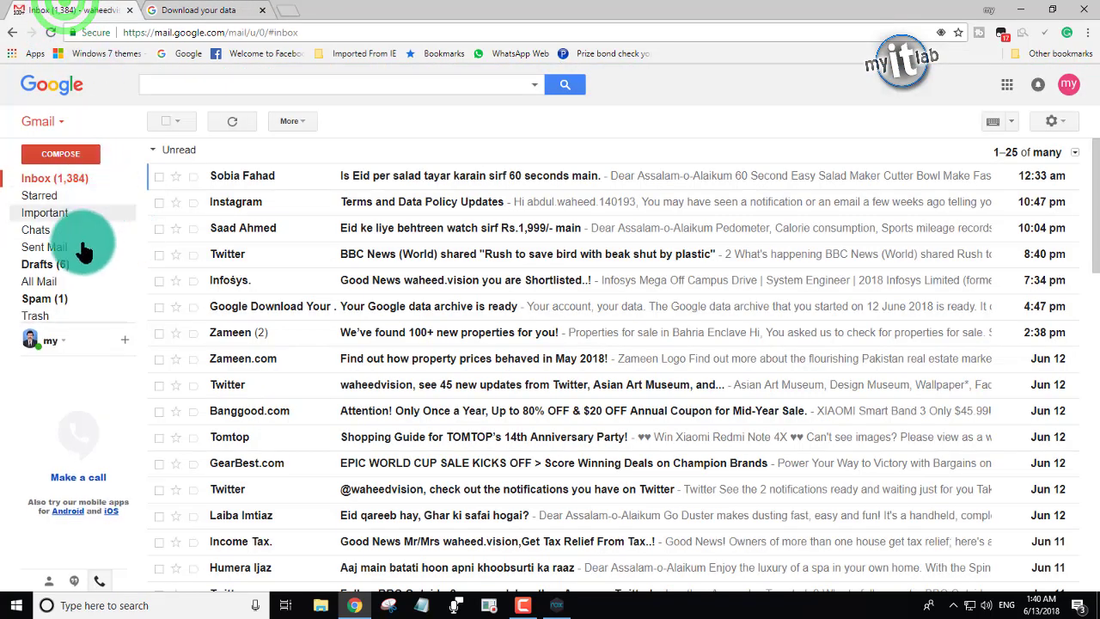
left_click(202, 10)
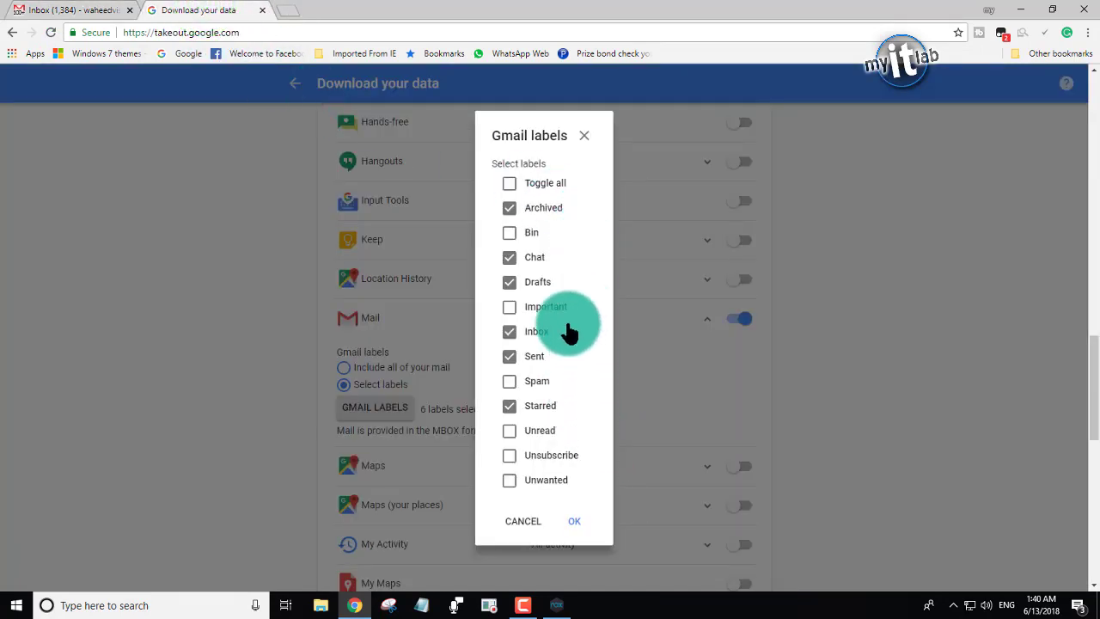
left_click(509, 209)
left_click(508, 258)
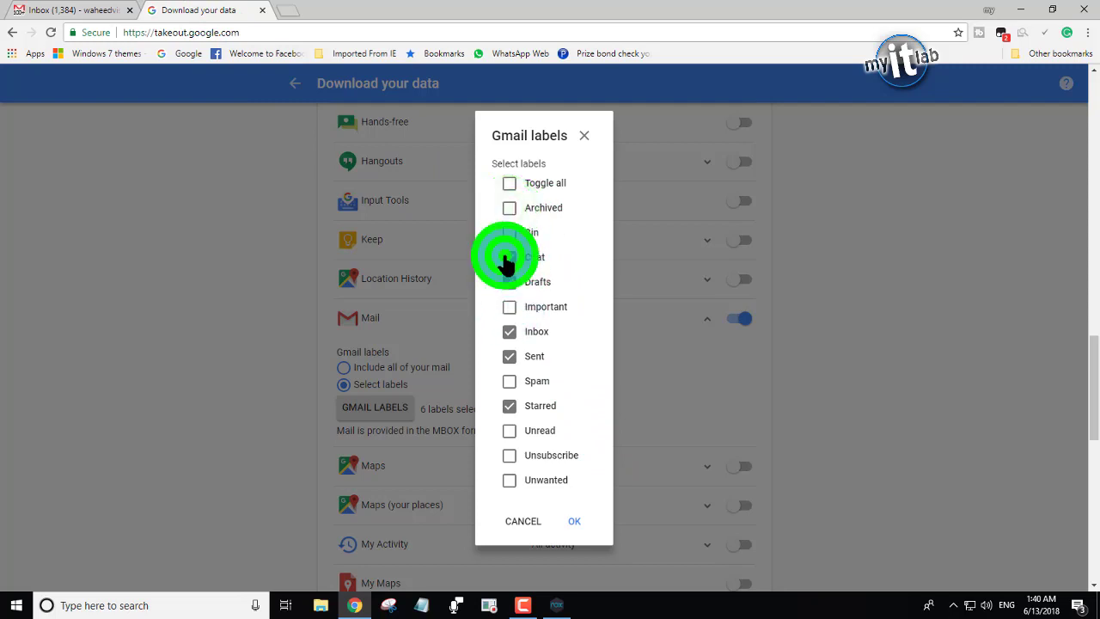
left_click(509, 334)
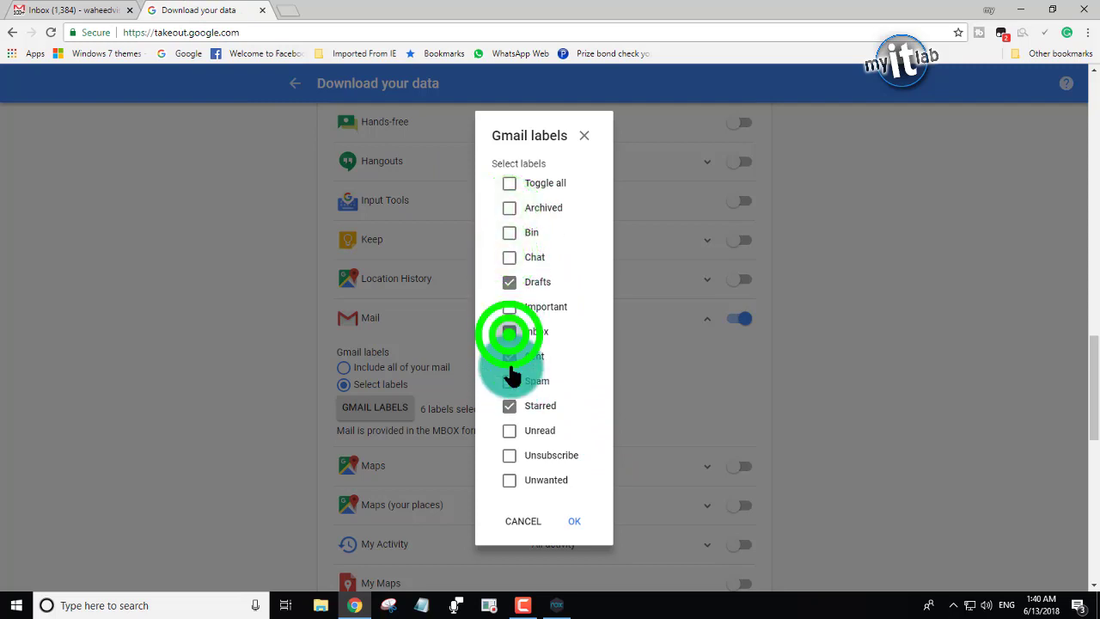
left_click(510, 361)
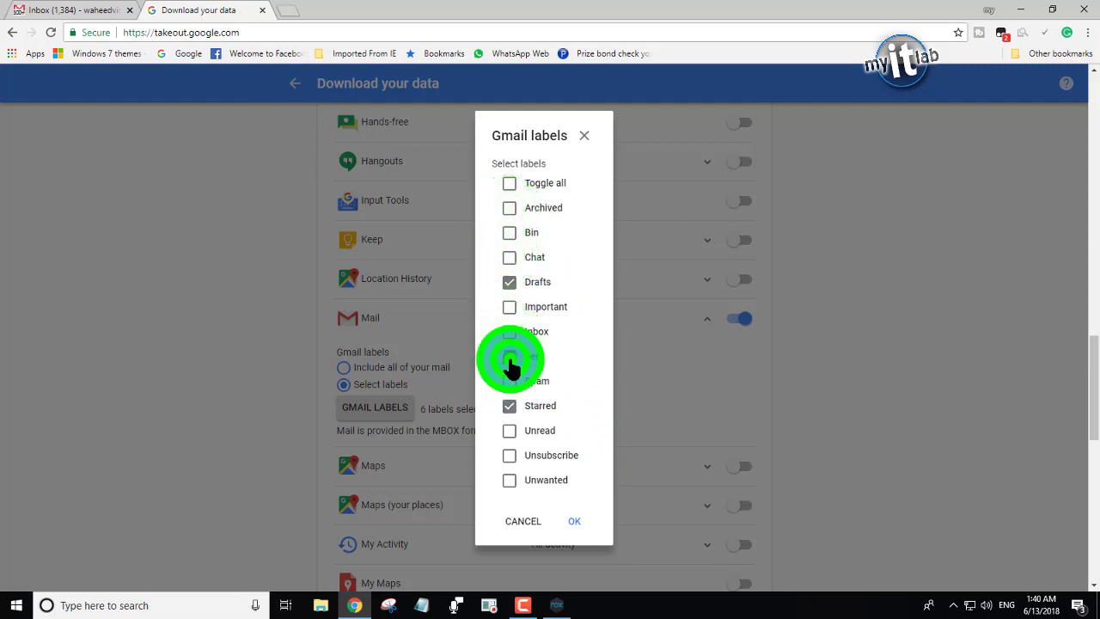
left_click(507, 407)
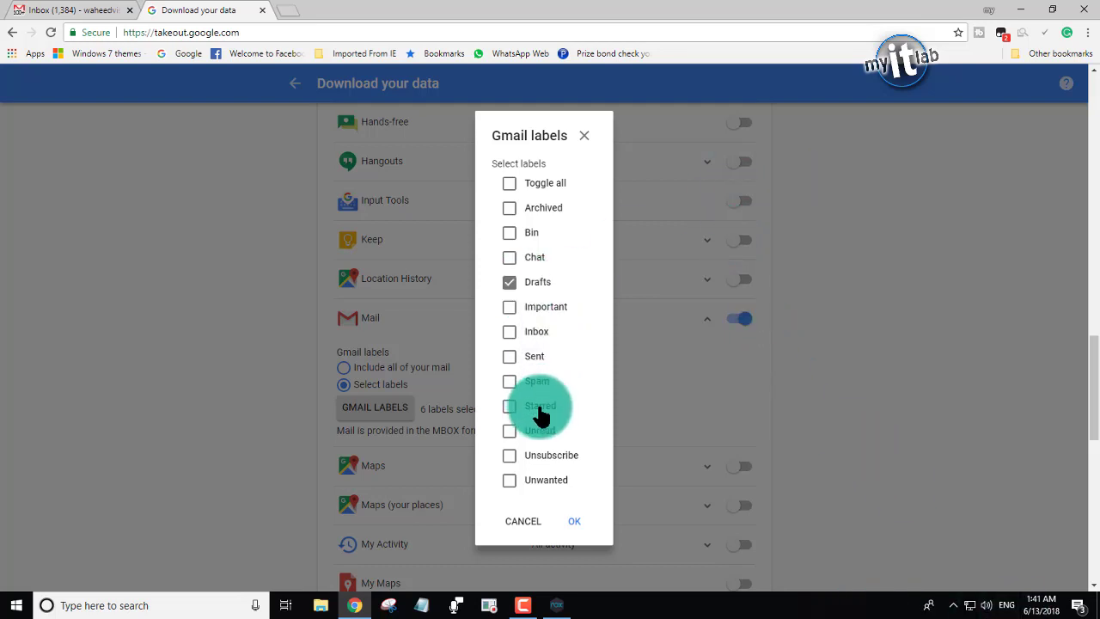
left_click(574, 524)
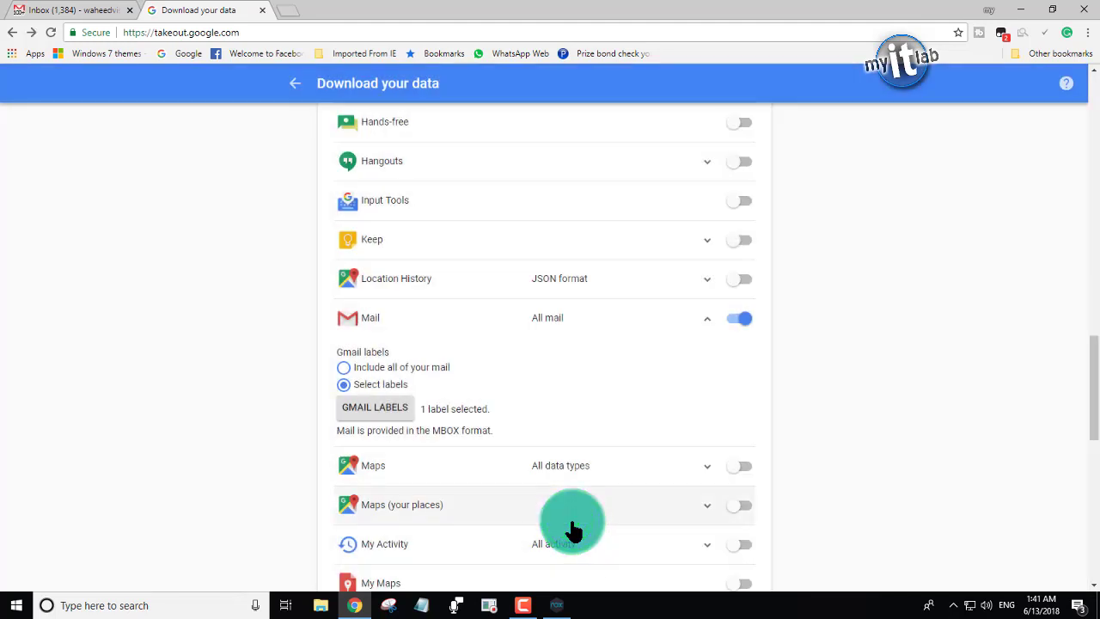
- Continue to the archive format settings and choose .zip as the file type
scroll(575, 532, "down", 10)
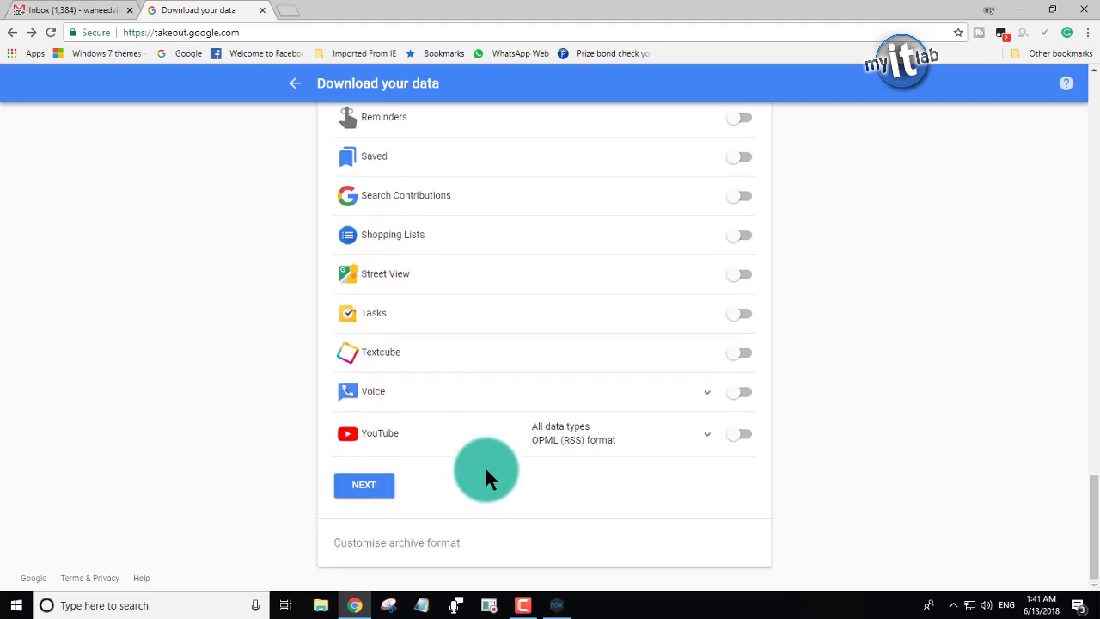
left_click(369, 487)
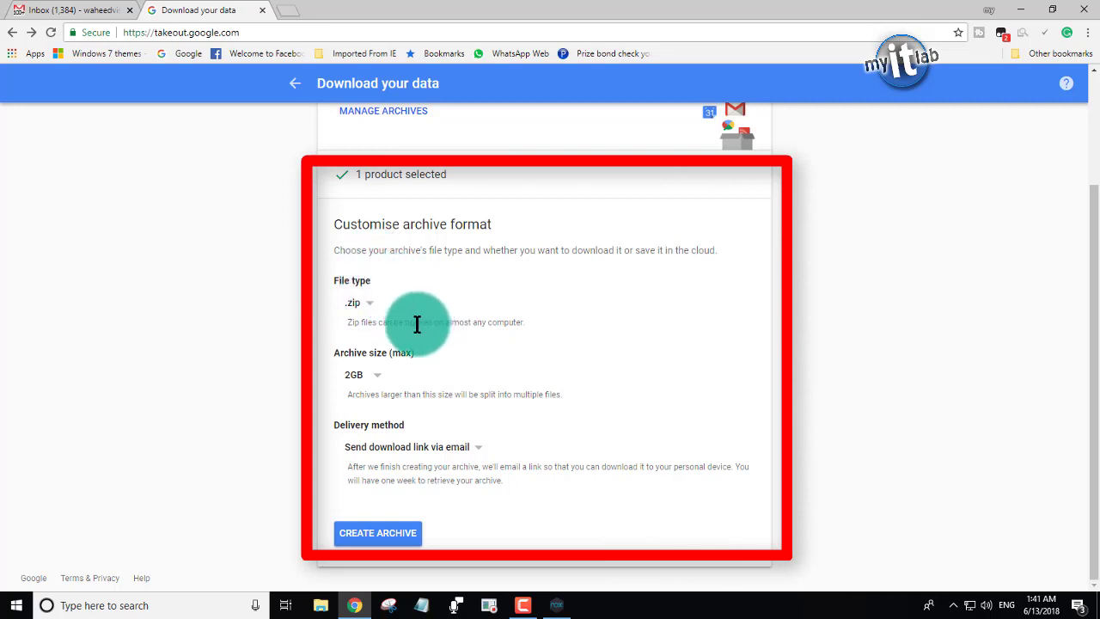
left_click(369, 311)
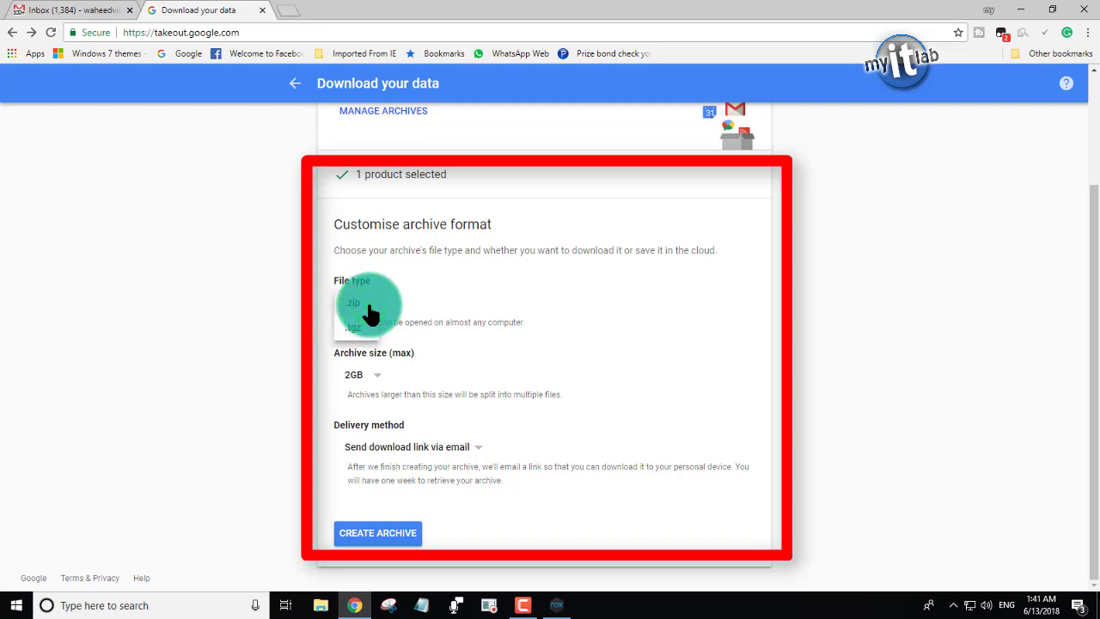
left_click(355, 304)
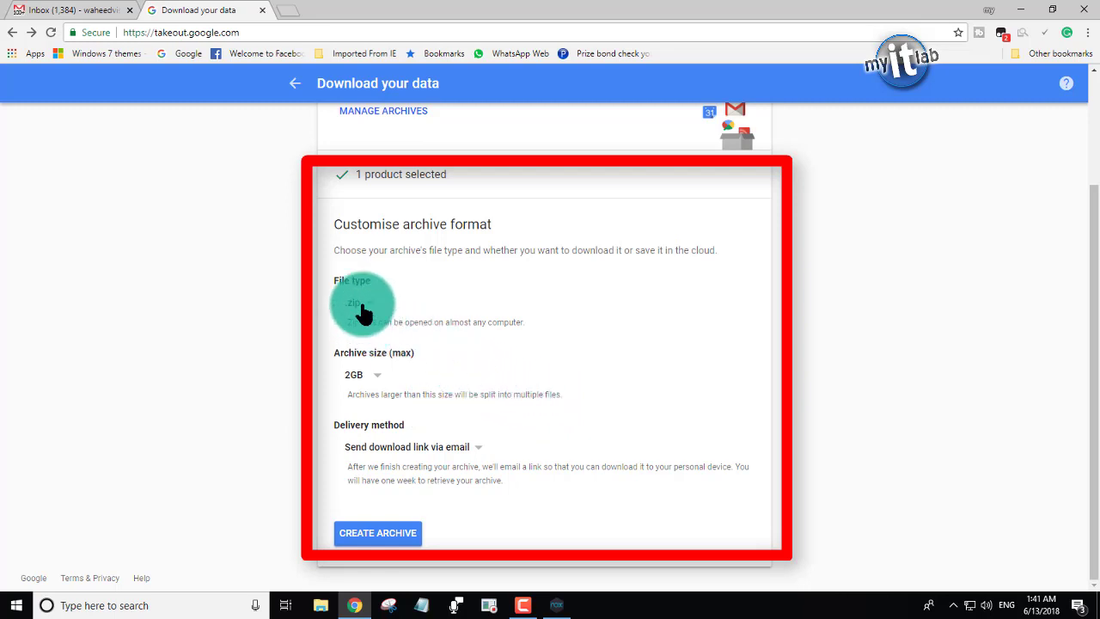
- Try a maximum archive size of 4GB and return it to 2GB
left_click(376, 376)
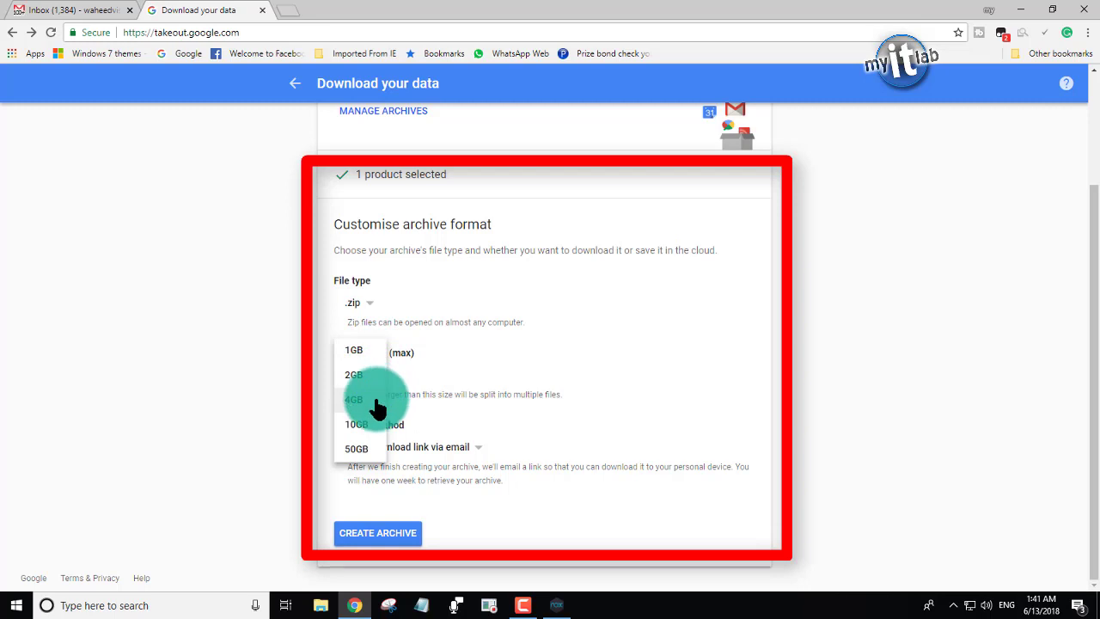
left_click(377, 401)
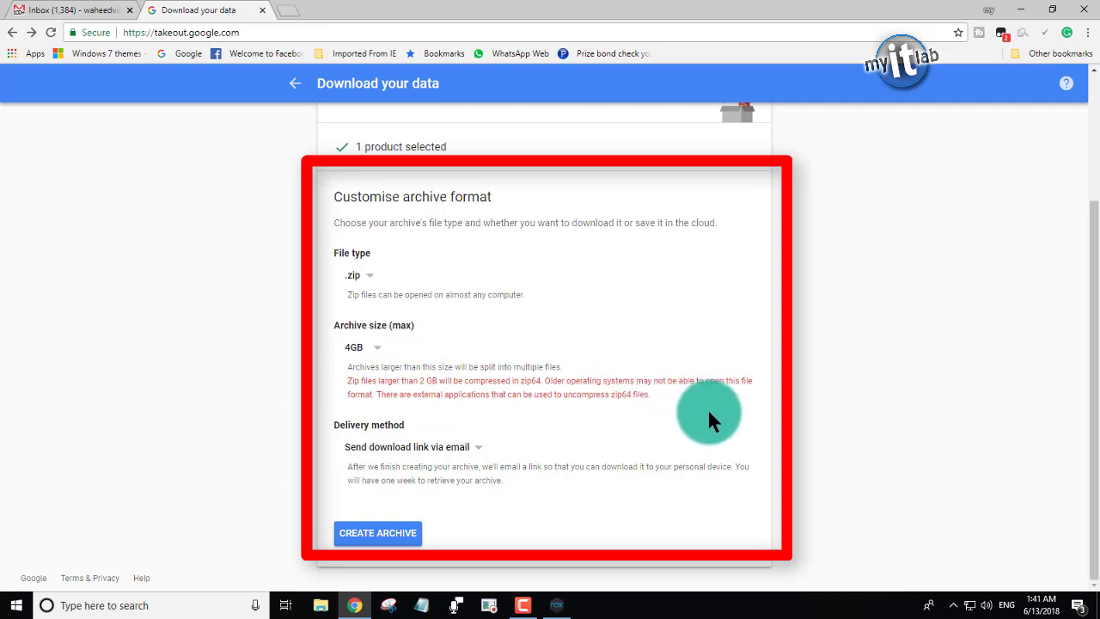
left_click(374, 354)
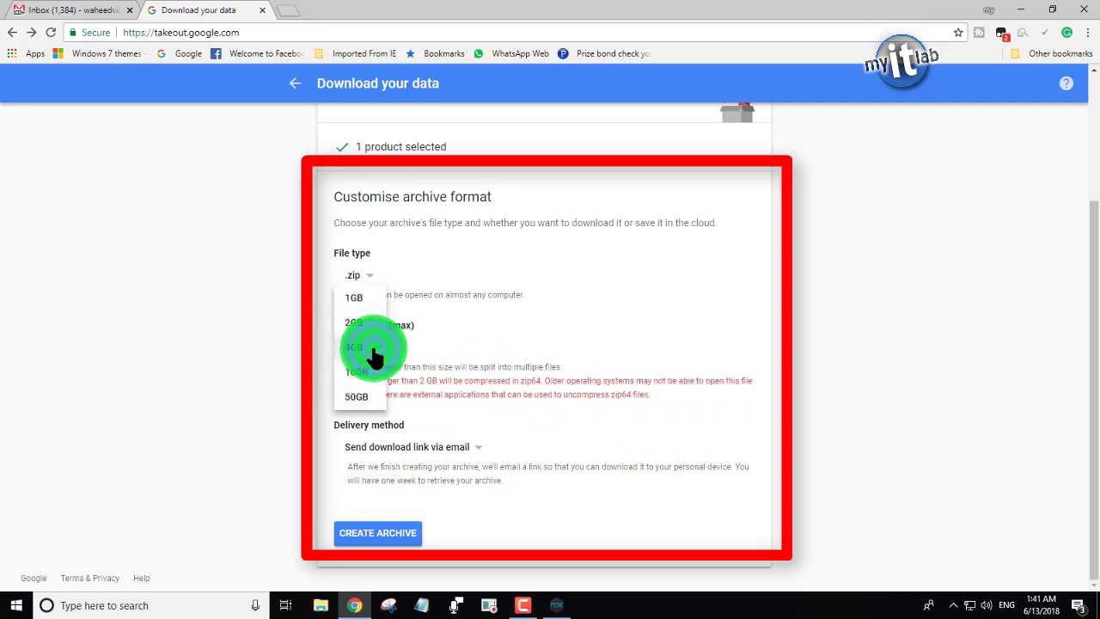
left_click(363, 325)
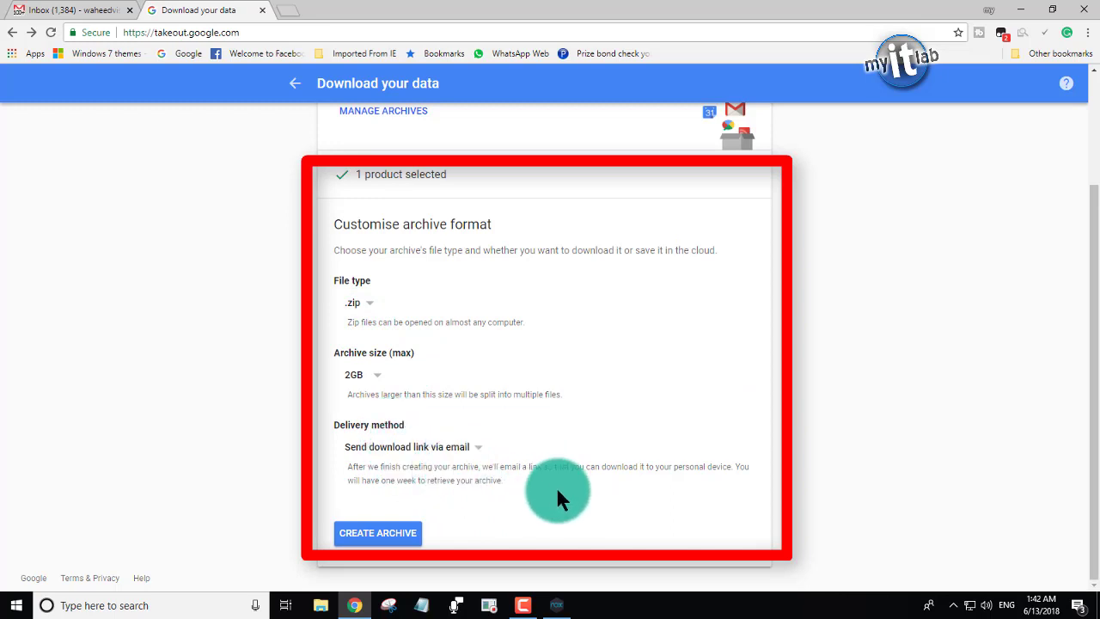
- Choose Send download link via email as the delivery method and create the archive
left_click(419, 453)
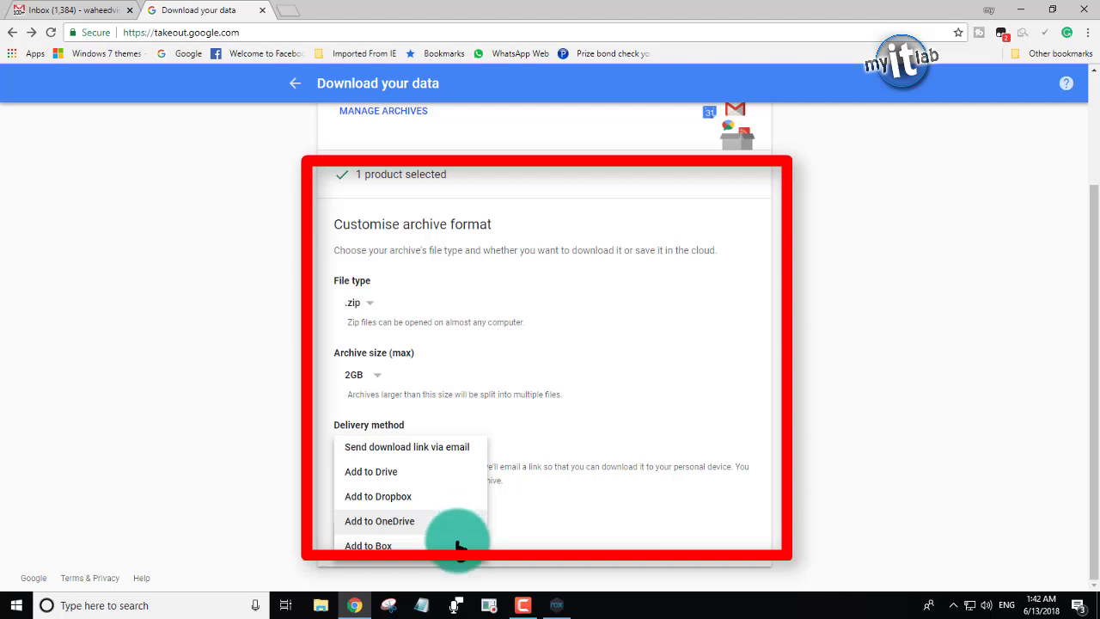
left_click(450, 451)
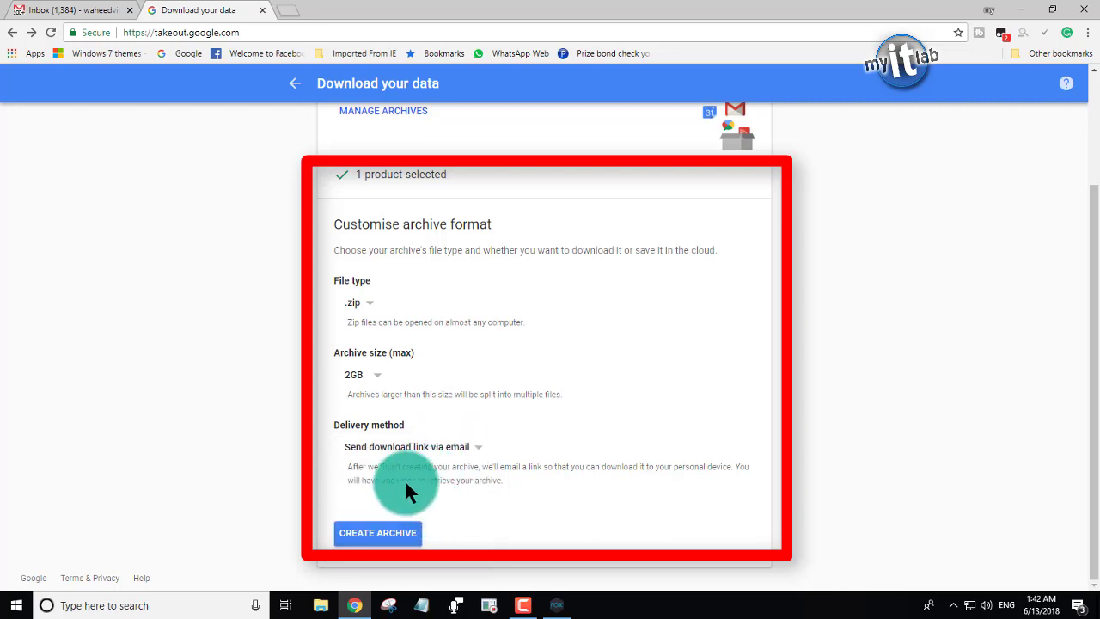
left_click(400, 542)
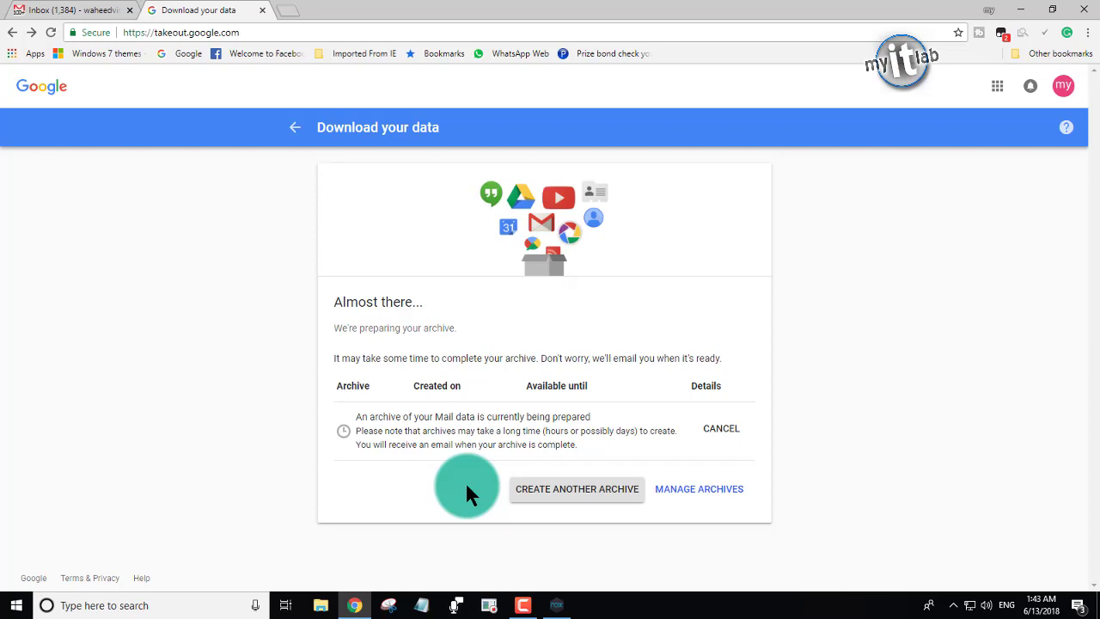
- Open the archive management page, examine the Mail and Contacts archives with their dates and download options, and finish viewing it
left_click(692, 493)
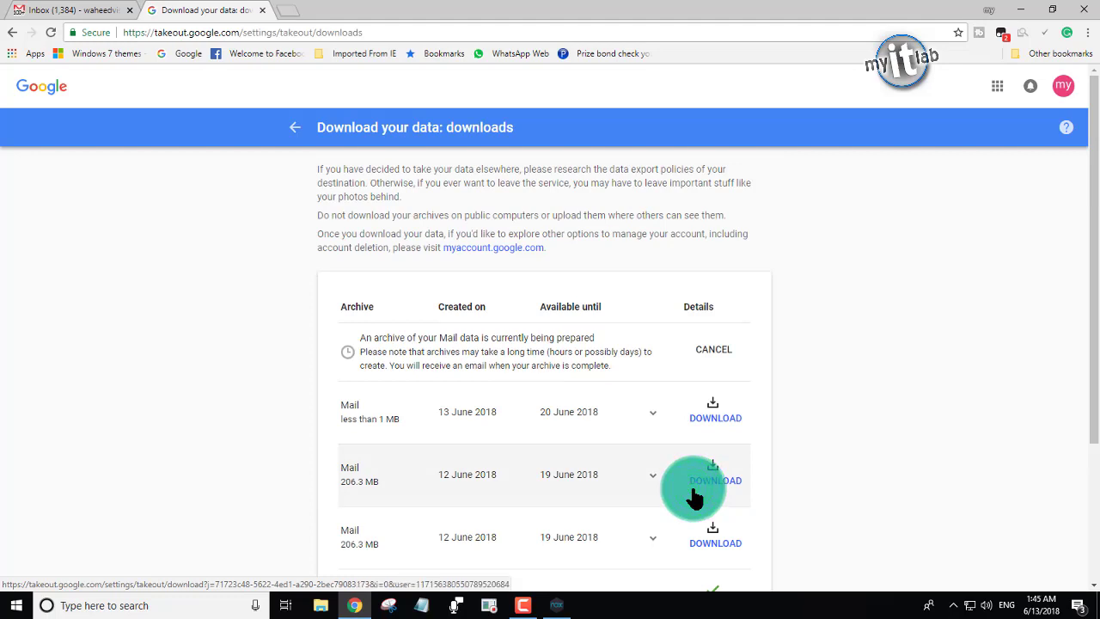
scroll(668, 423, "down", 2)
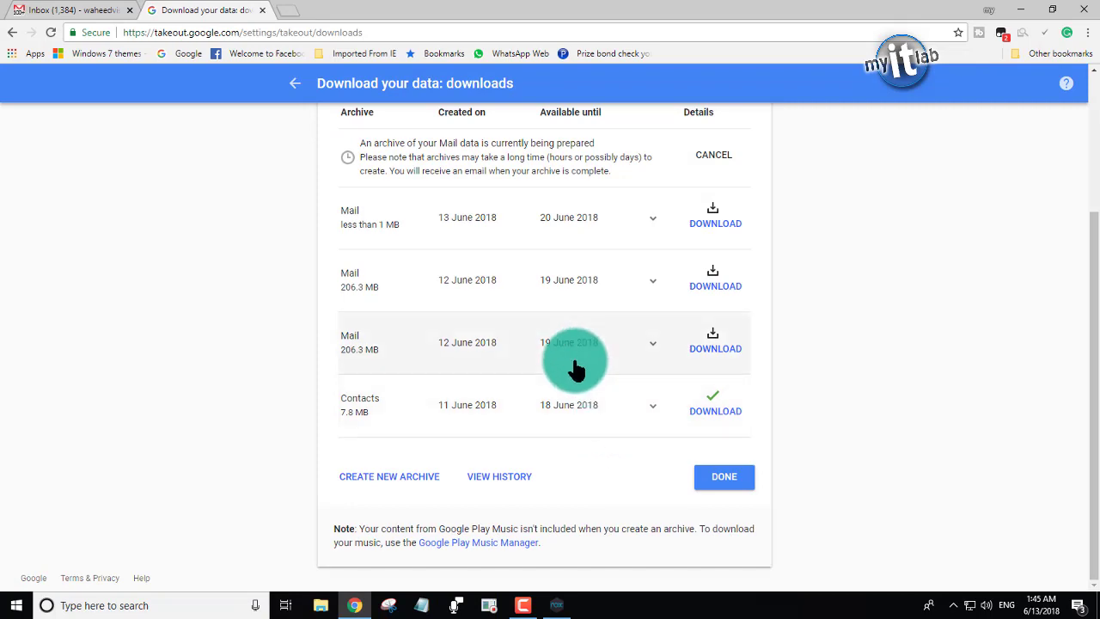
scroll(574, 367, "up", 2)
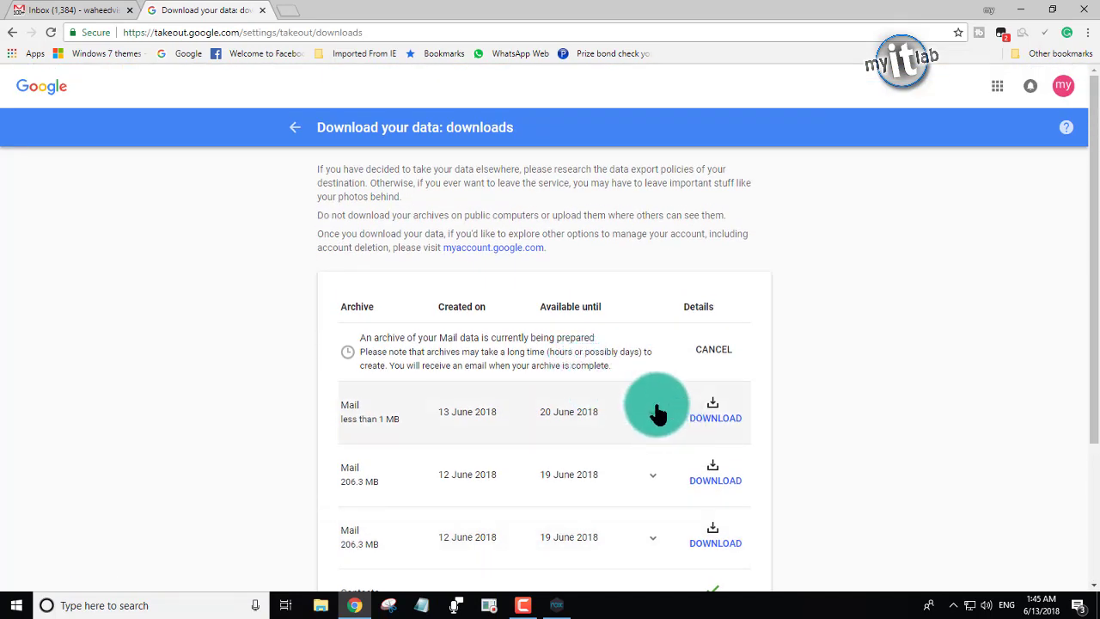
scroll(398, 361, "down", 2)
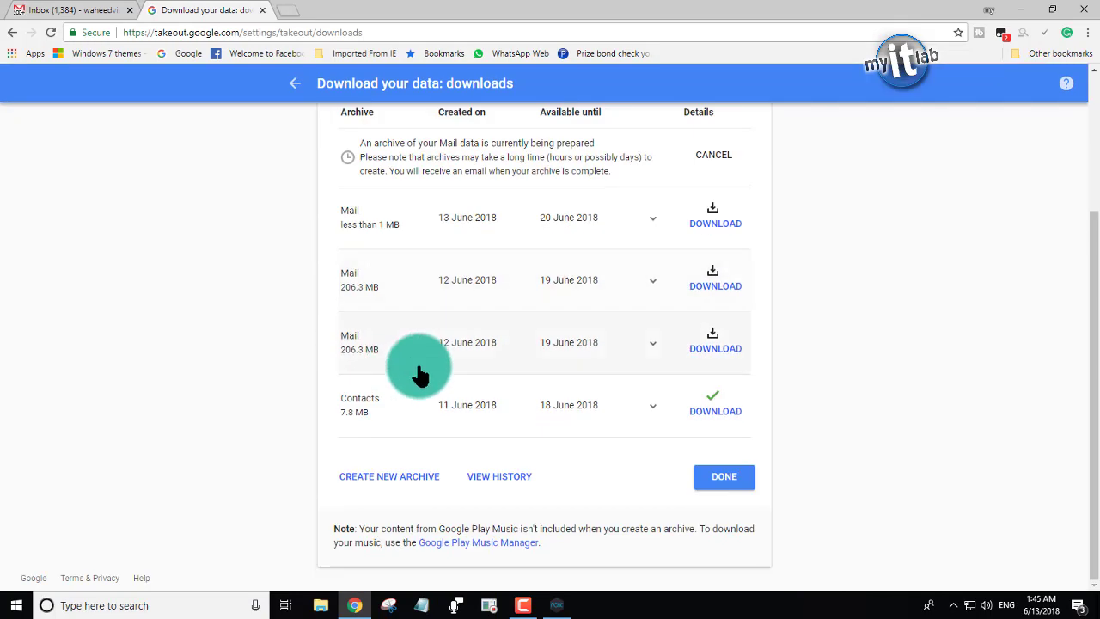
left_click(737, 483)
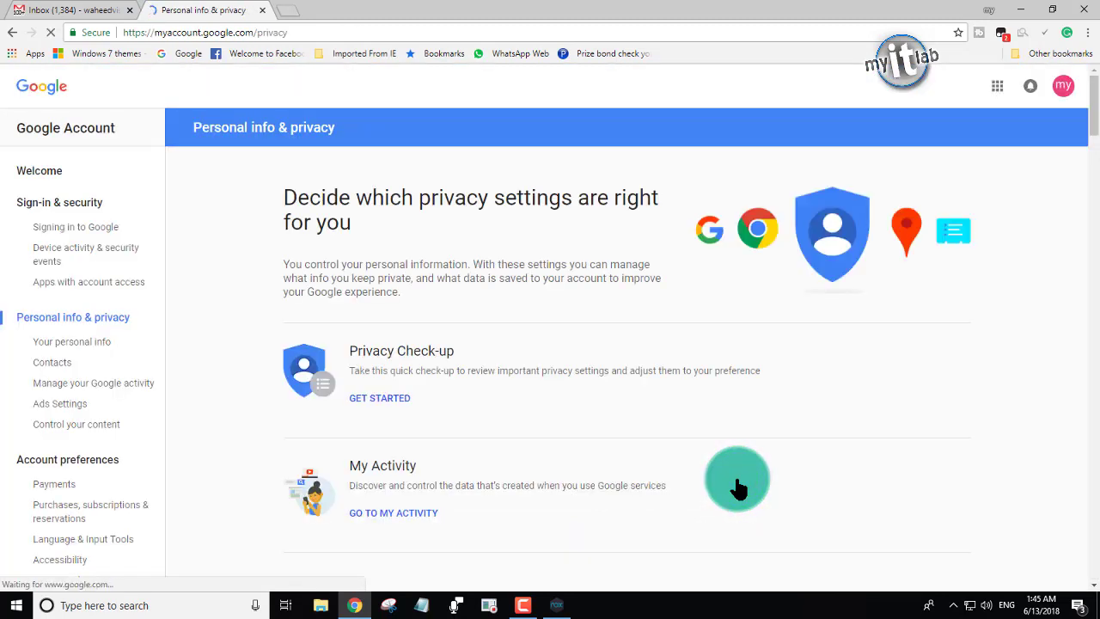
scroll(638, 462, "down", 4)
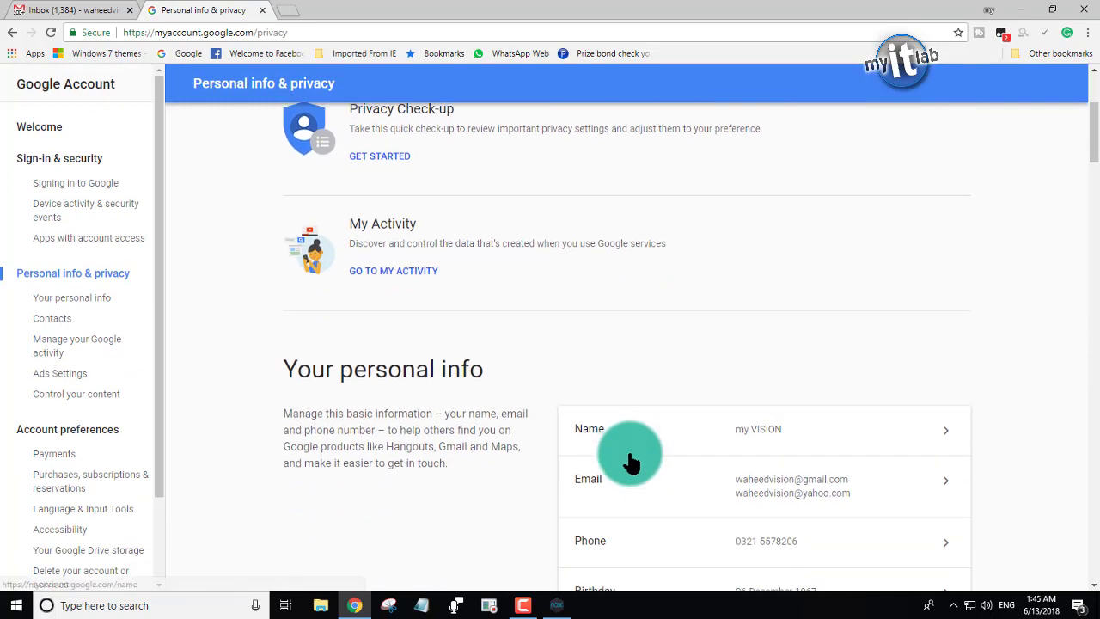
scroll(512, 430, "down", 6)
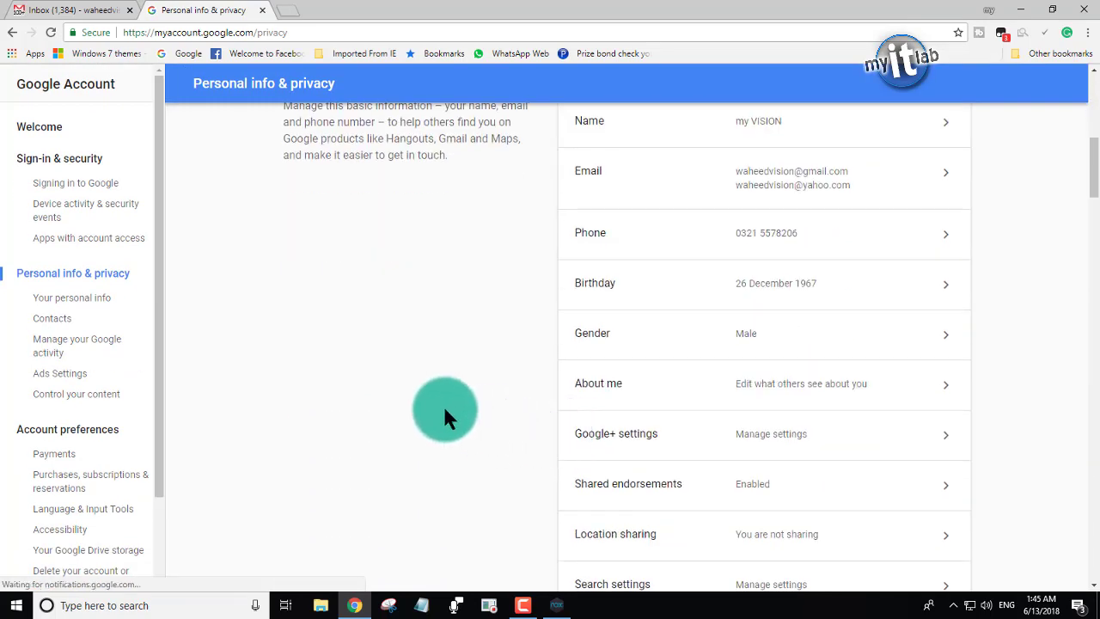
scroll(439, 408, "down", 1)
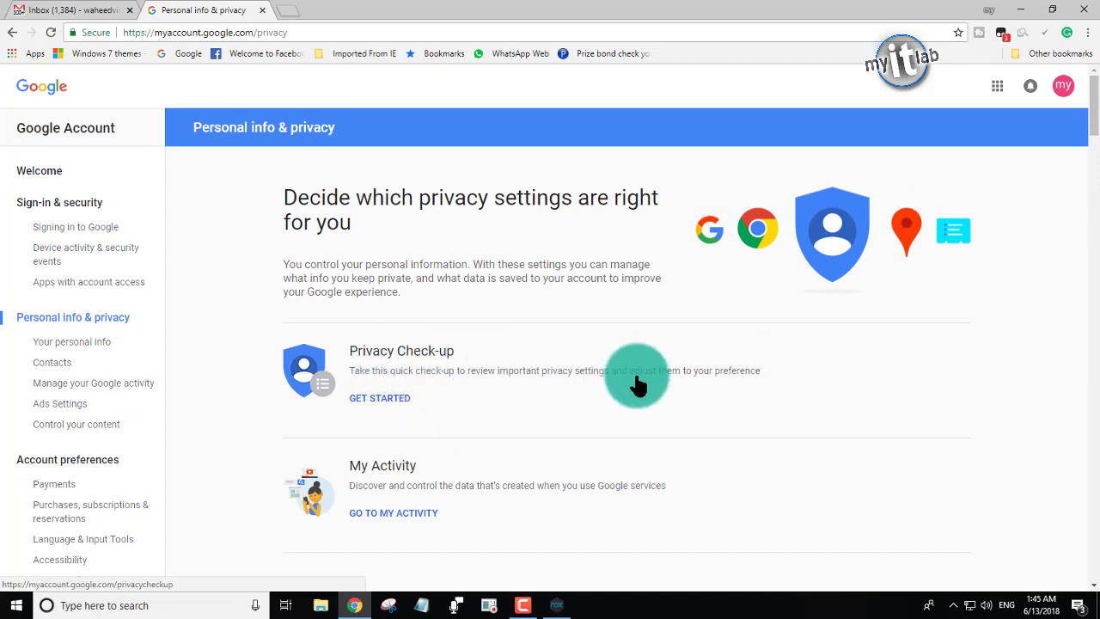
- Open the "Your Google data archive is ready" email in Gmail and download the Mail archive started on 12 June 2018
left_click(108, 10)
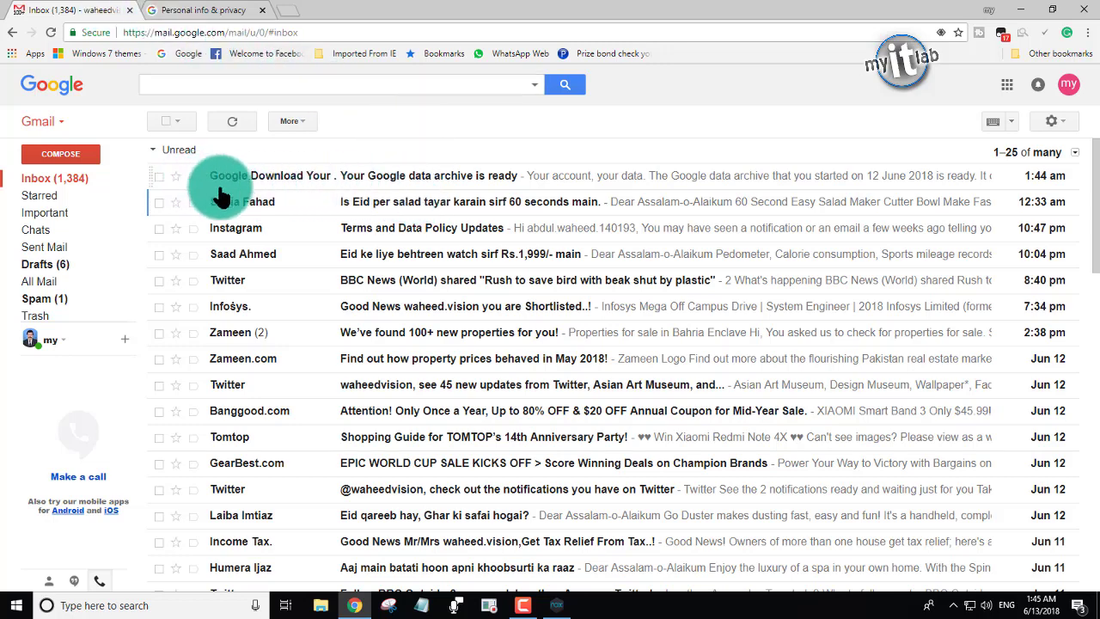
left_click(396, 187)
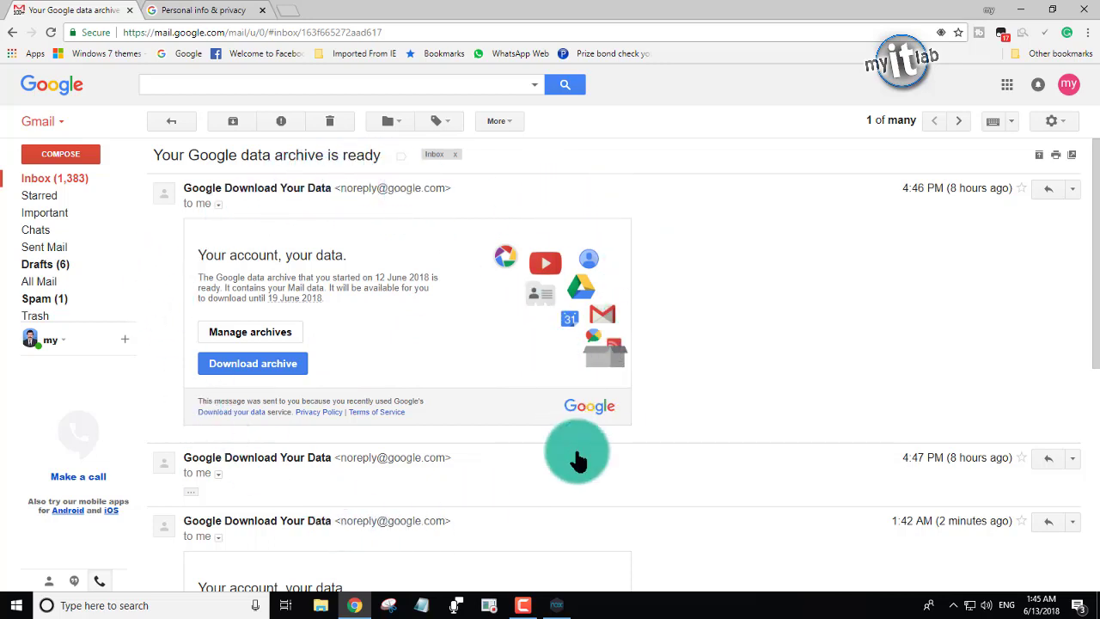
left_click(280, 370)
scroll(284, 363, "down", 5)
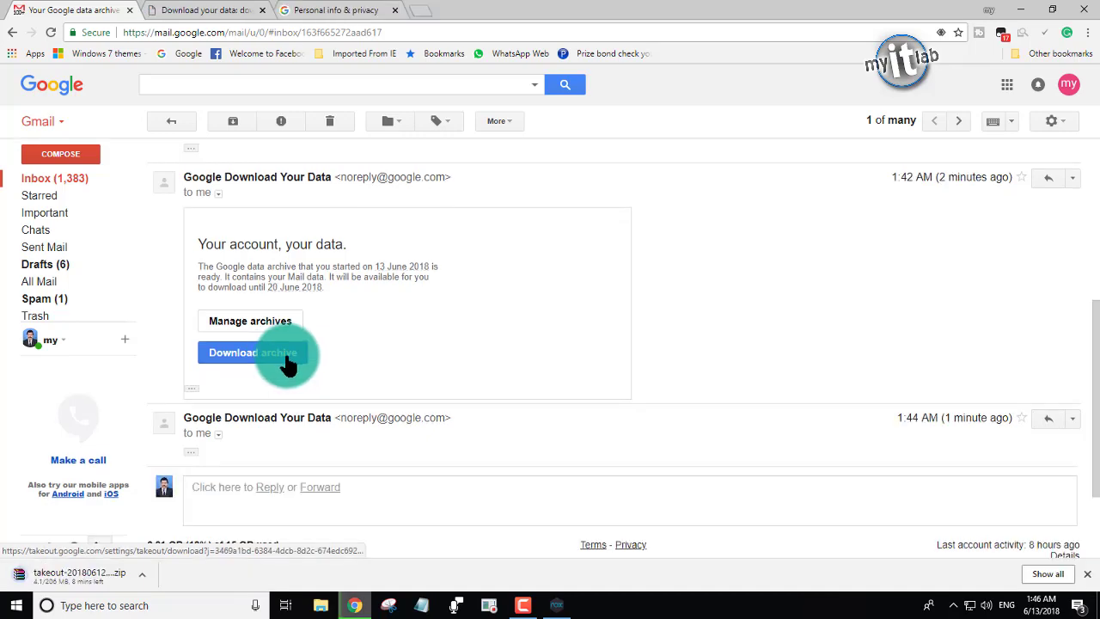
scroll(290, 369, "up", 3)
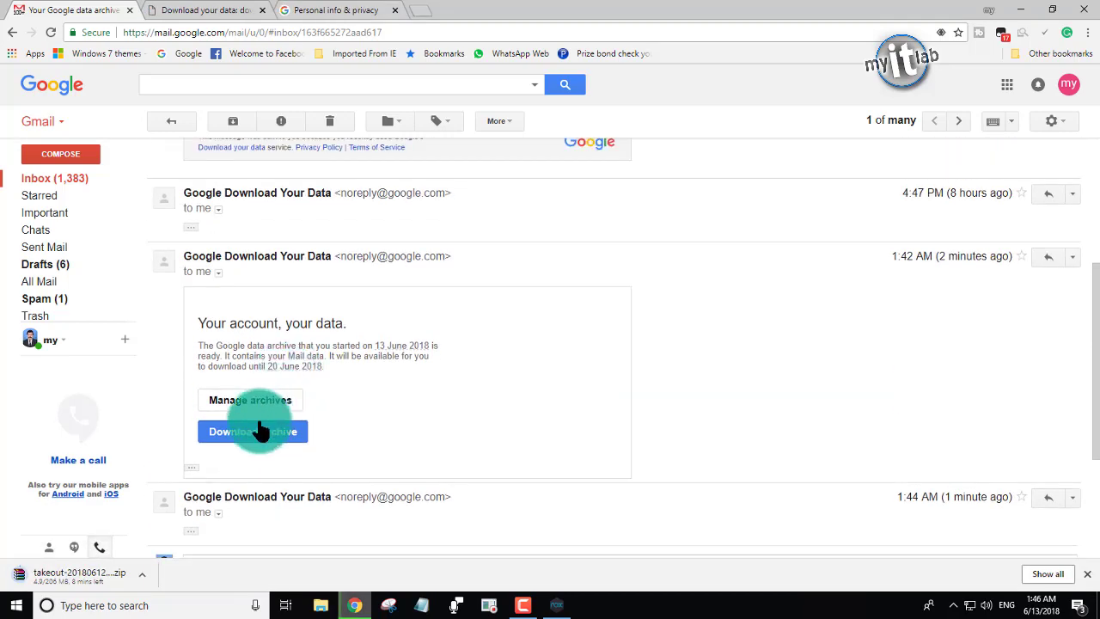
- Download the Mail archive started on 13 June 2018 and view the index.html page inside its zip file
left_click(267, 440)
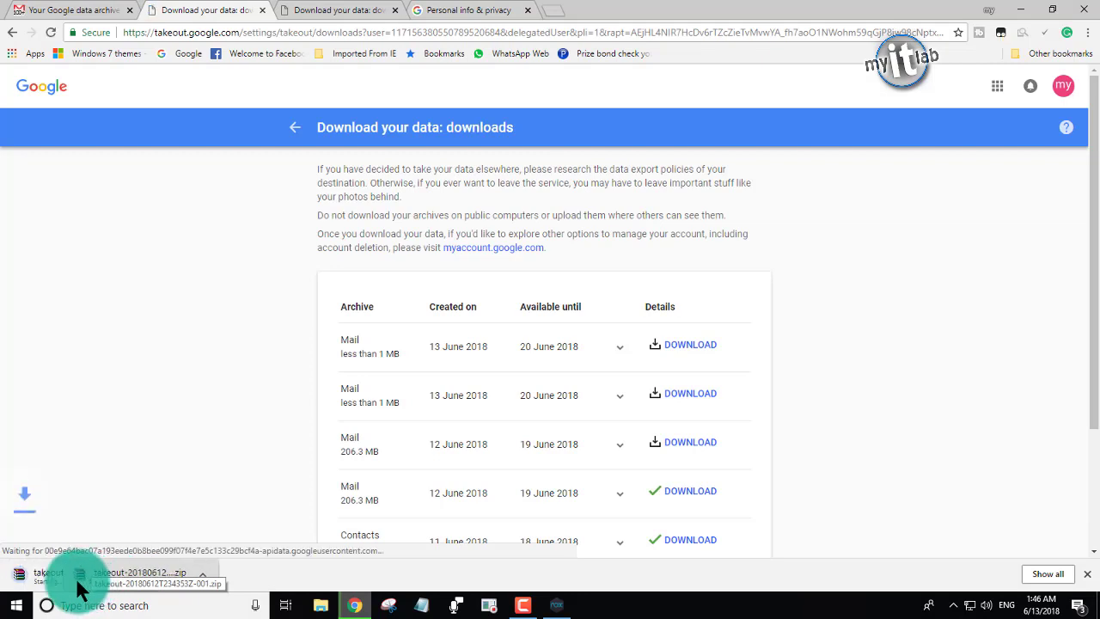
left_click(99, 591)
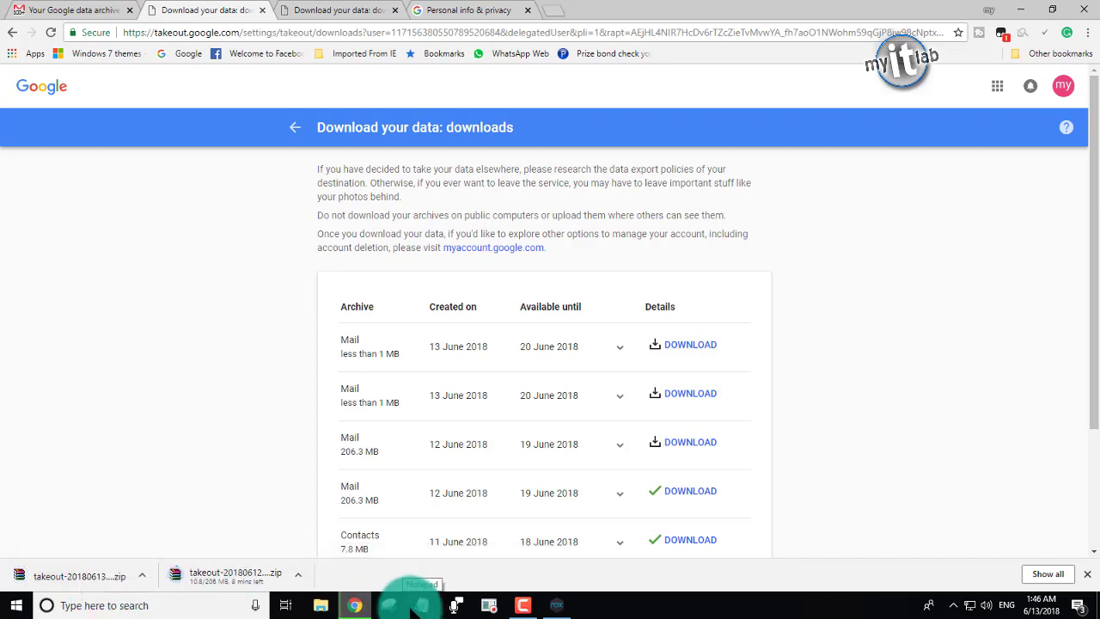
double_click(140, 226)
double_click(138, 228)
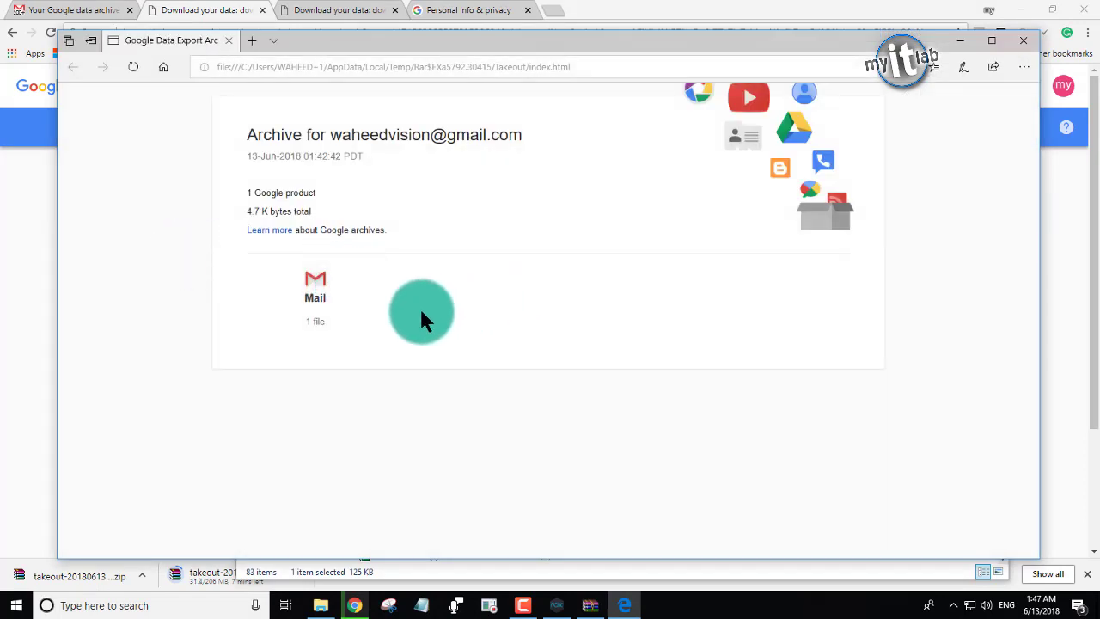
left_click(961, 40)
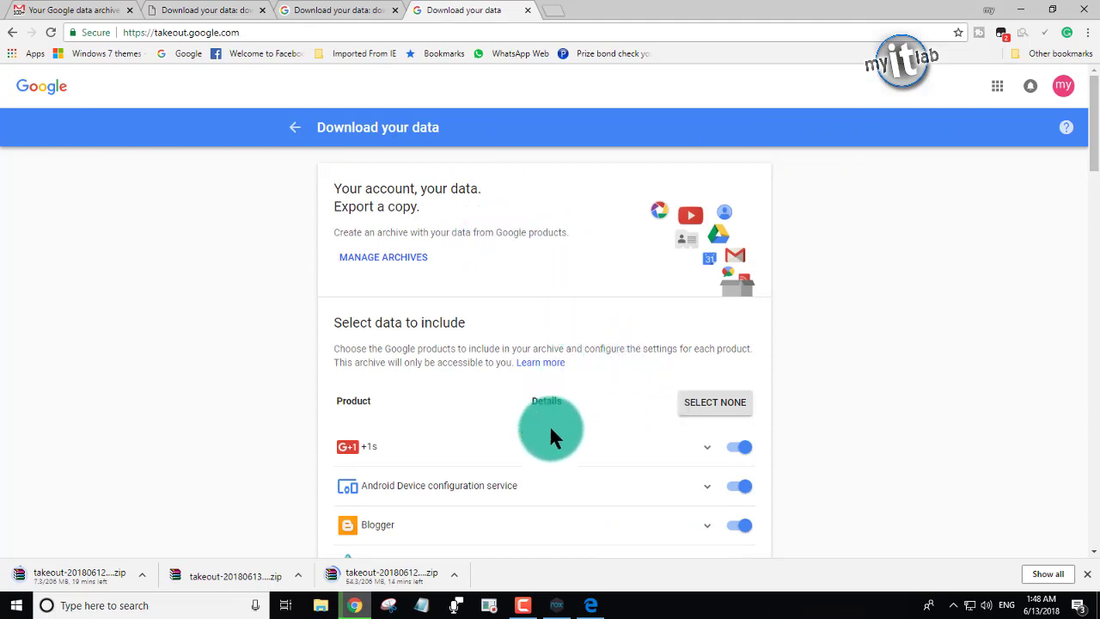
- Examine the full list of Google products that can be included in a Takeout archive, from +1s down to YouTube
scroll(455, 459, "down", 3)
scroll(464, 455, "down", 2)
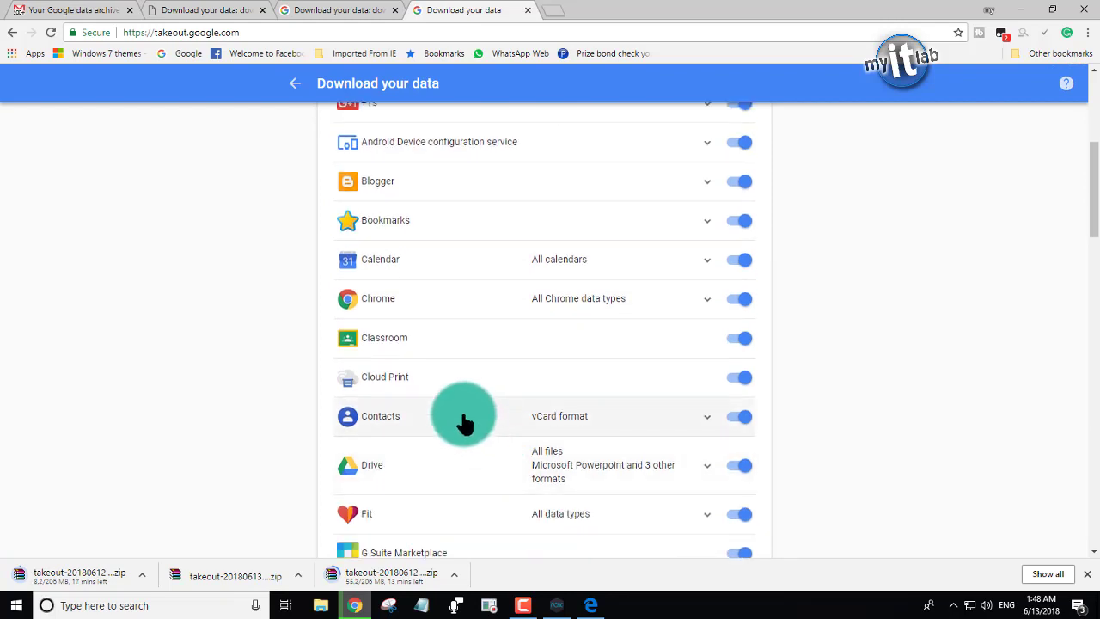
scroll(461, 421, "down", 2)
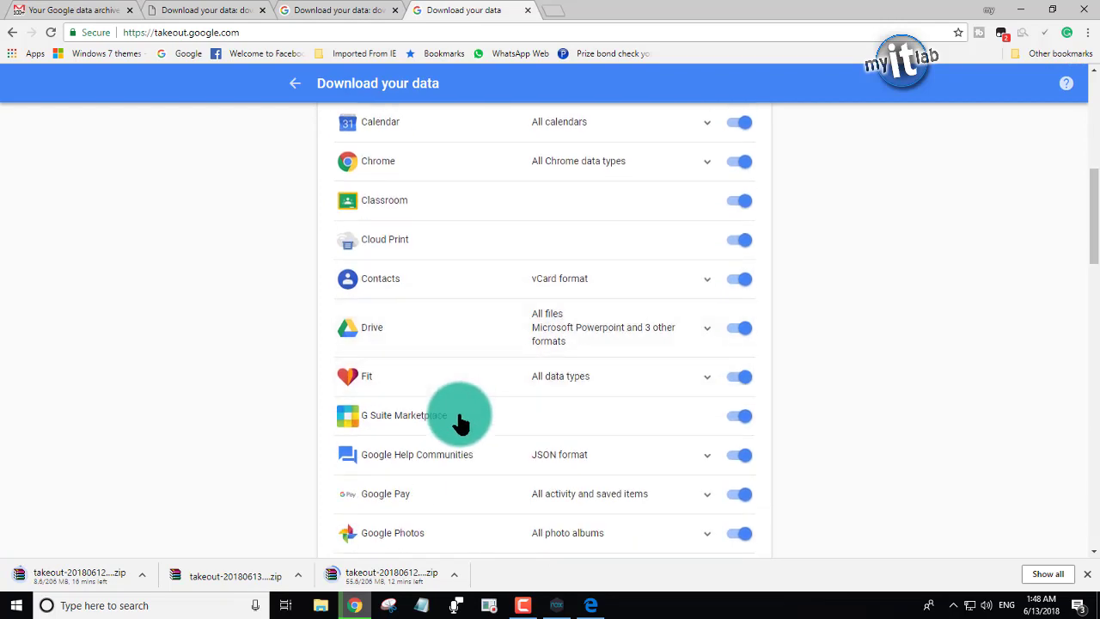
right_click(458, 415)
left_click(221, 376)
right_click(261, 401)
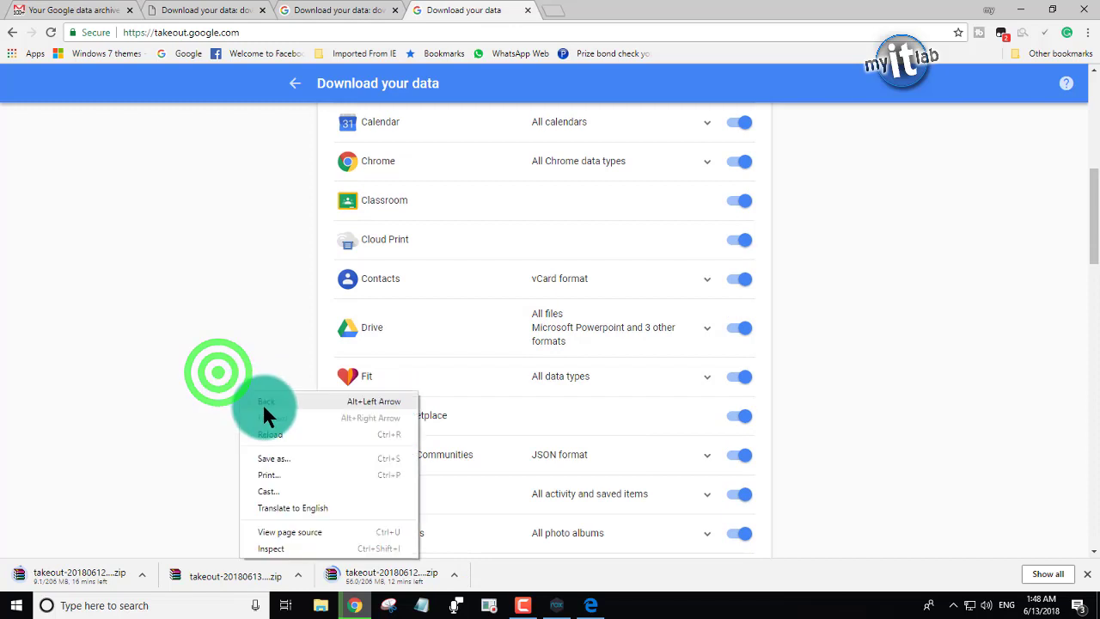
left_click(229, 311)
scroll(235, 371, "down", 2)
scroll(237, 378, "down", 3)
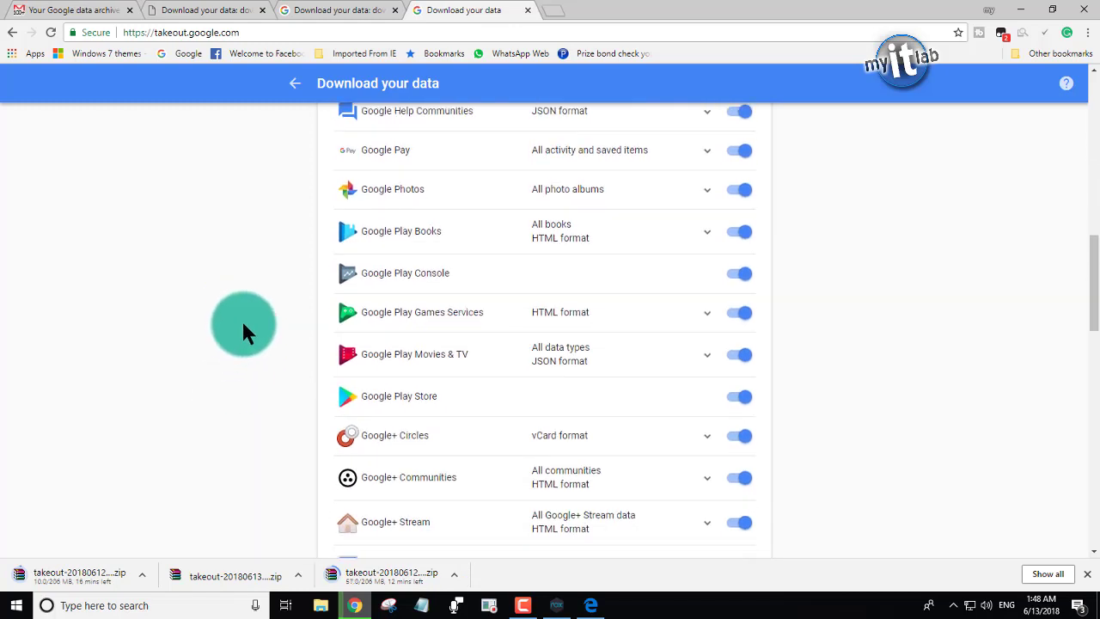
scroll(265, 311, "down", 1)
scroll(268, 310, "down", 2)
right_click(267, 310)
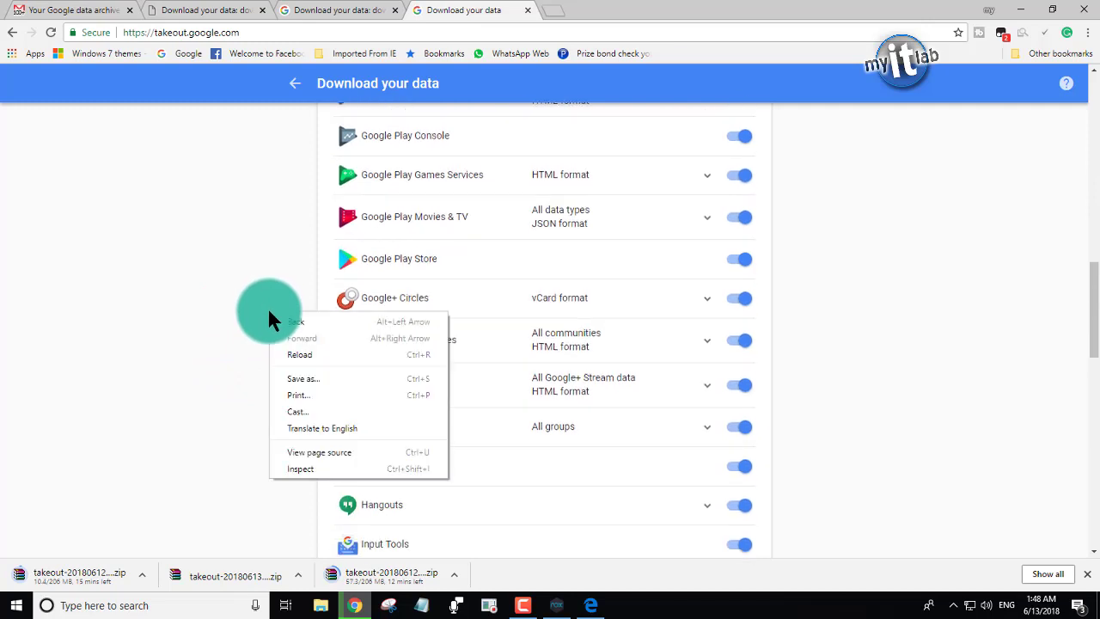
left_click(215, 293)
scroll(239, 348, "down", 3)
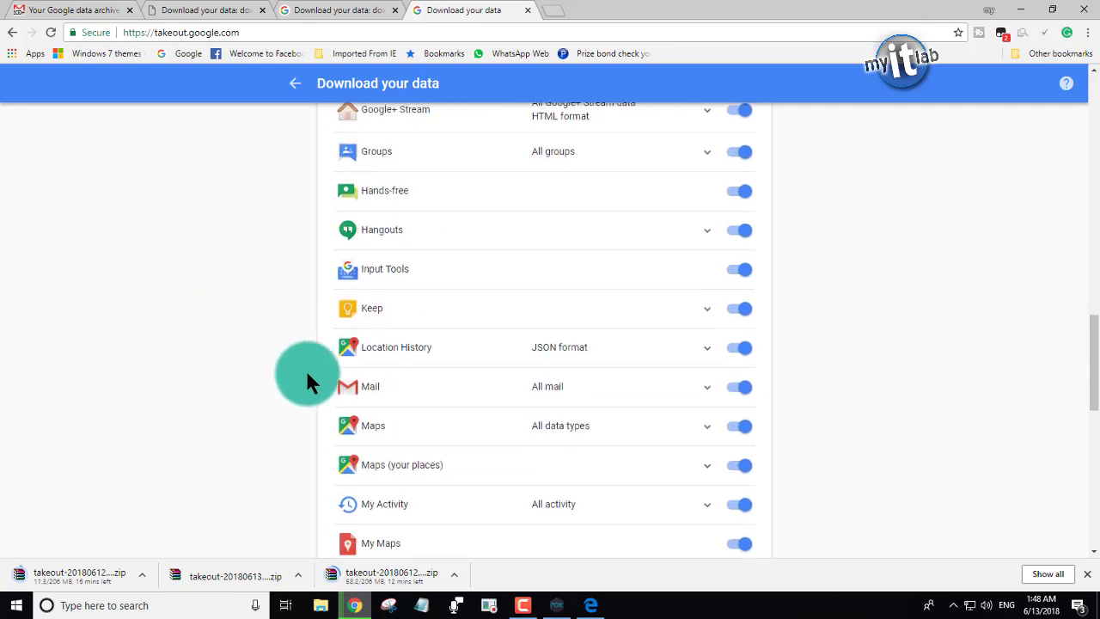
scroll(275, 400, "down", 2)
scroll(276, 398, "down", 4)
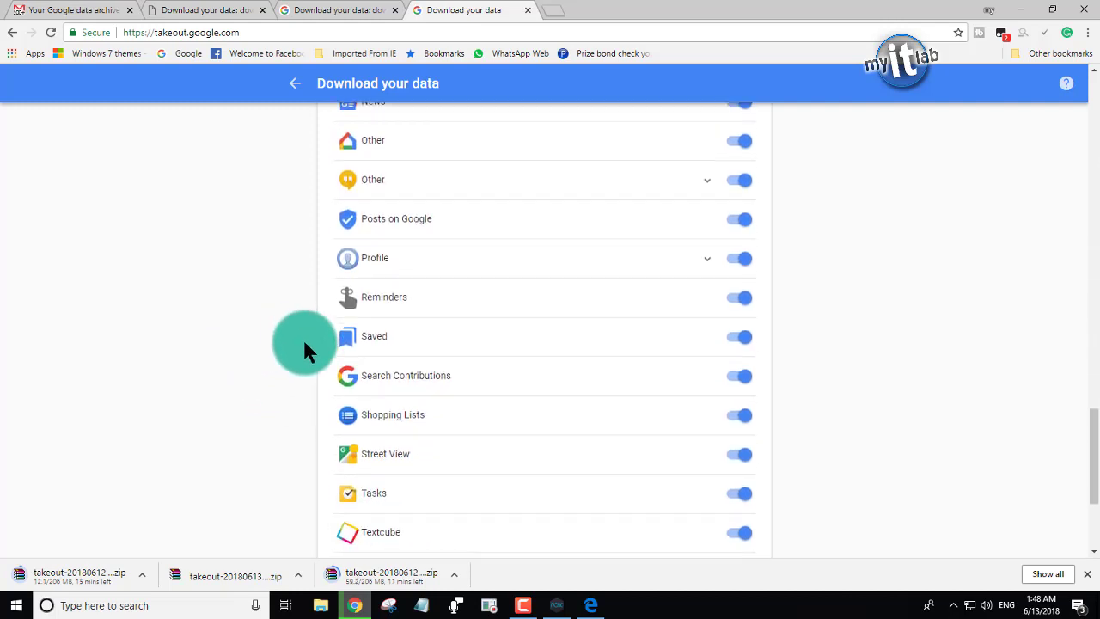
scroll(302, 378, "down", 2)
scroll(284, 382, "down", 1)
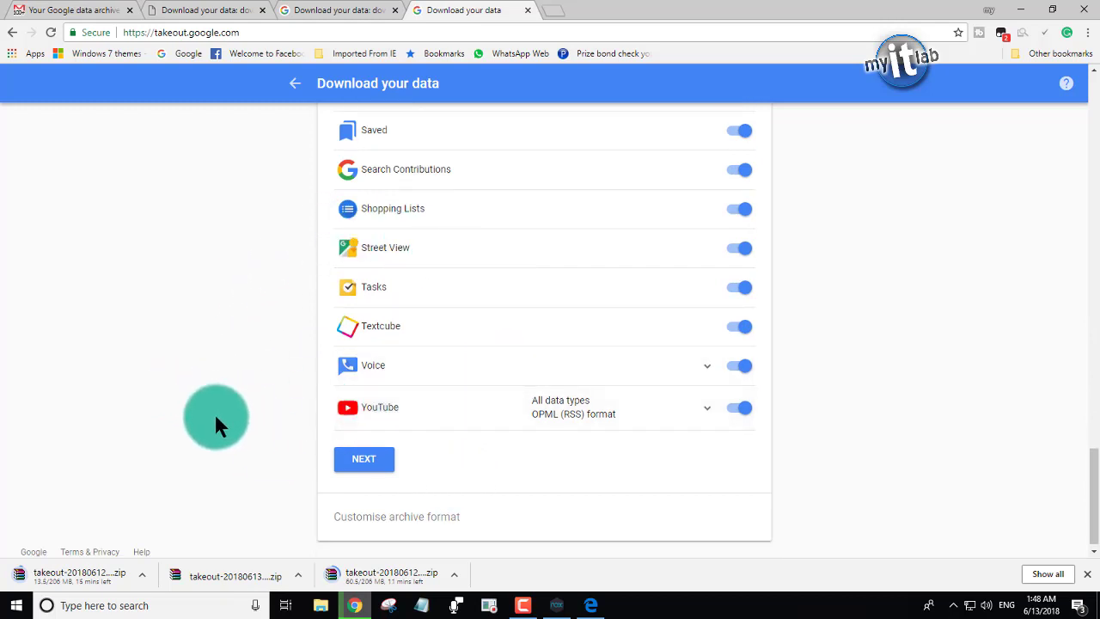
- Switch to the NoxPlayer window with the mobile Takeout page, minimise Chrome, and move the emulator toward the middle of the desktop
mouse_move(526, 605)
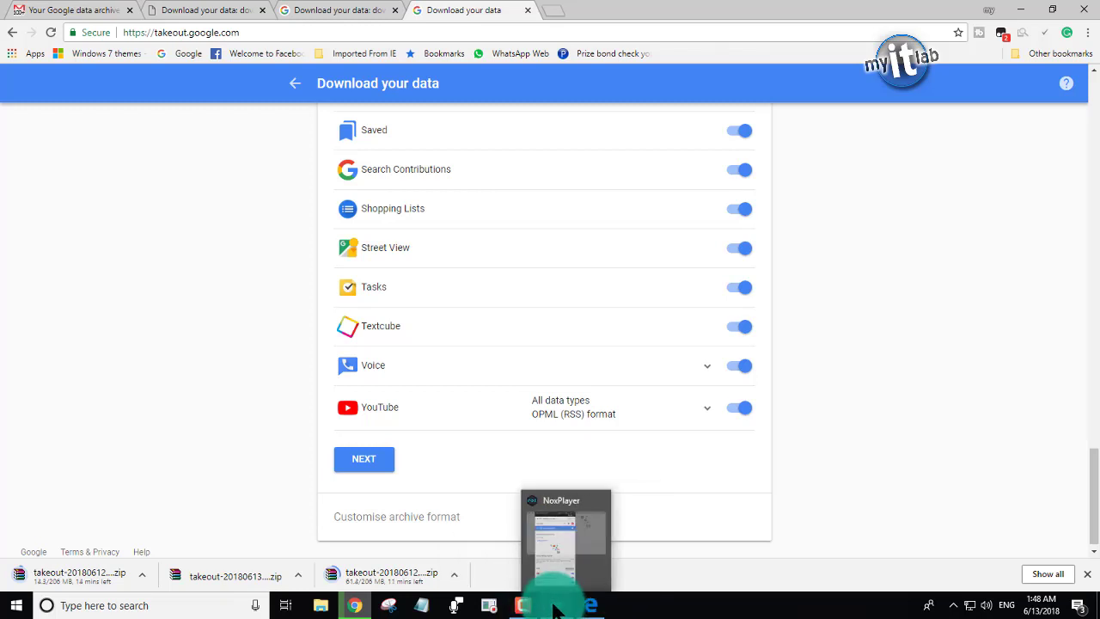
left_click(557, 605)
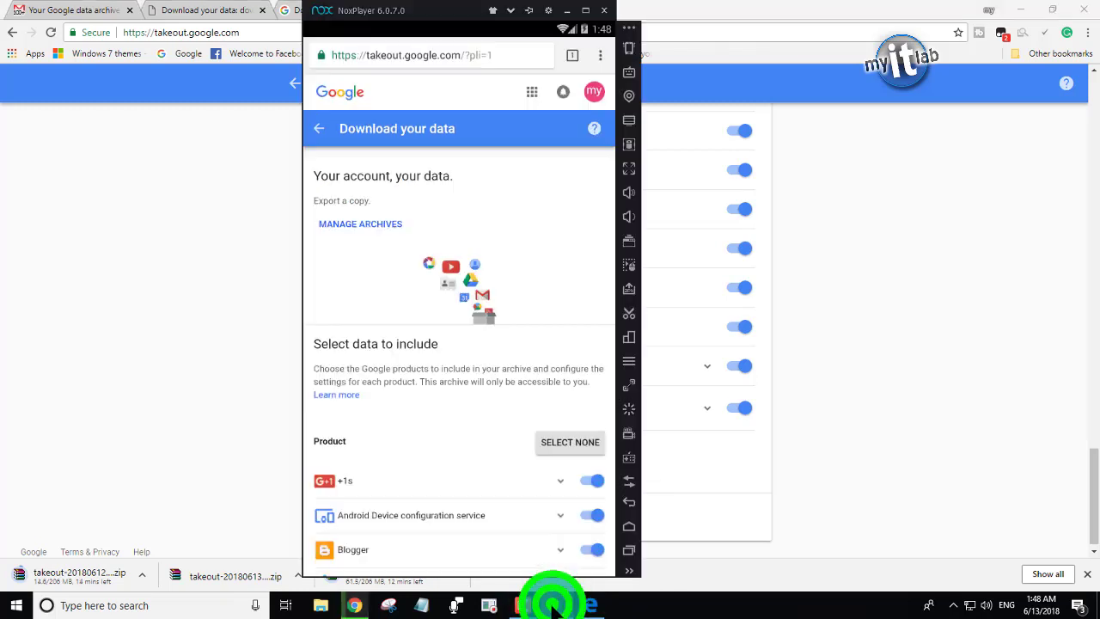
left_click(1026, 6)
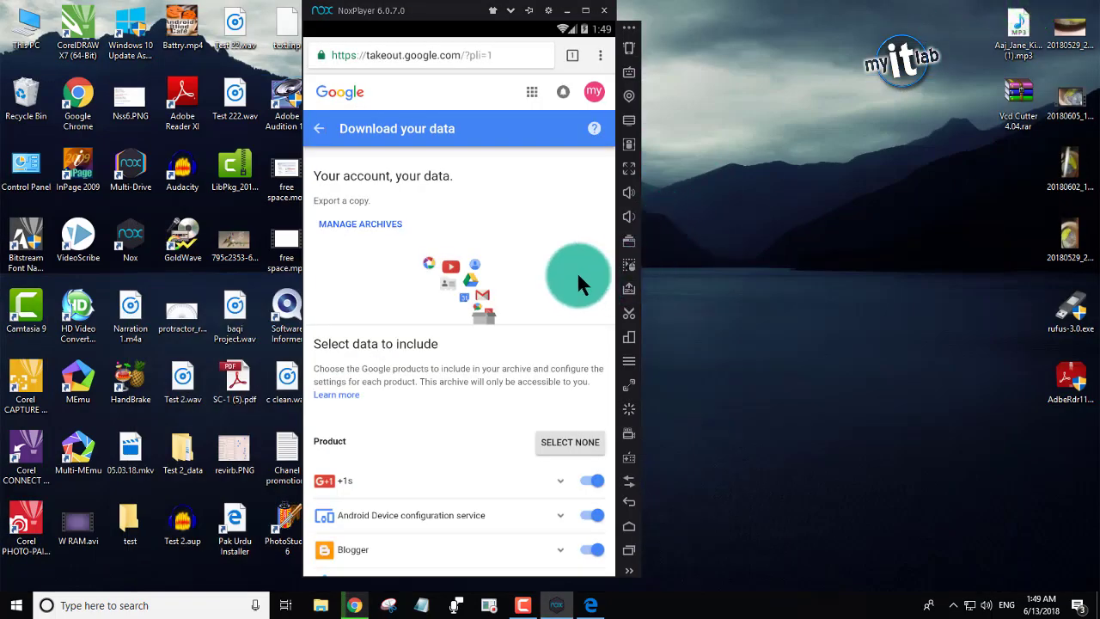
left_click_drag(441, 15, 543, 29)
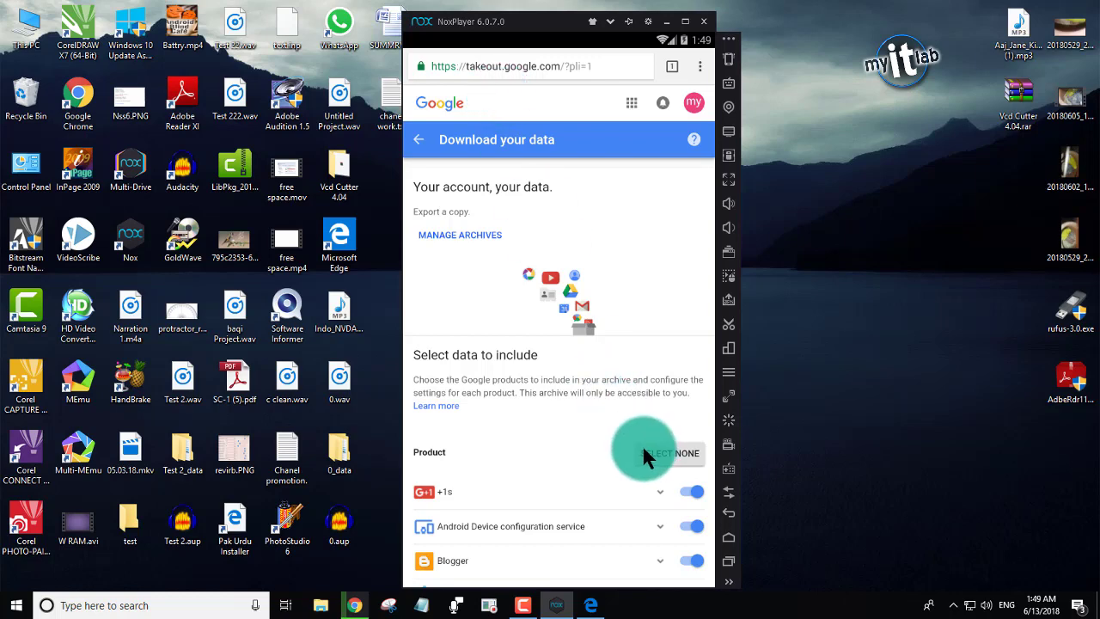
- Examine the list of products available for export on the mobile Takeout page
scroll(520, 411, "down", 1)
scroll(528, 413, "down", 5)
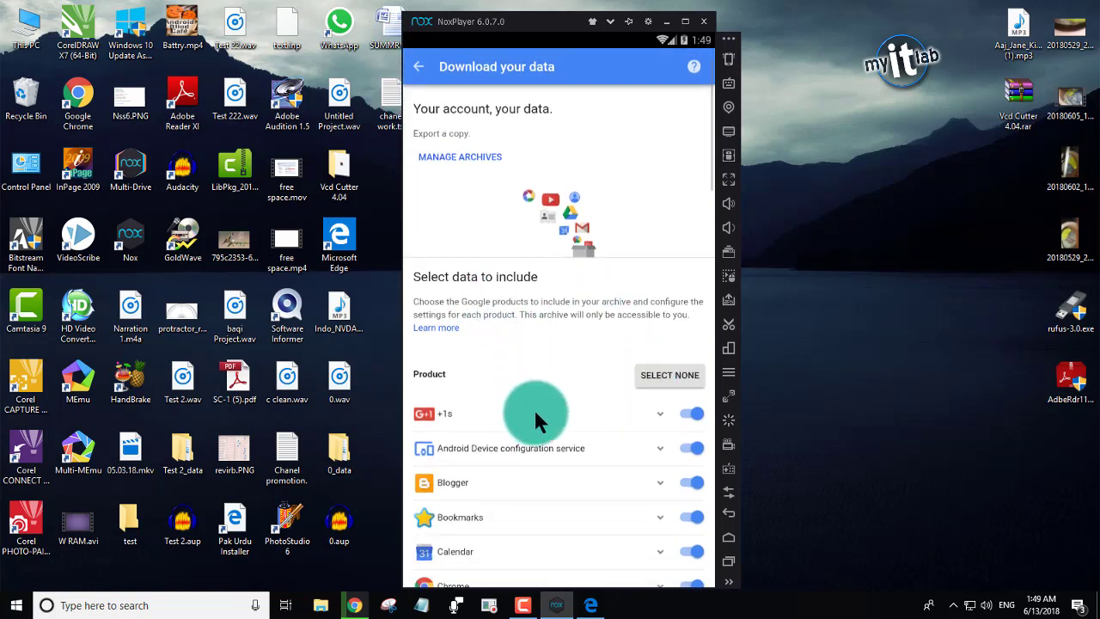
scroll(542, 421, "down", 6)
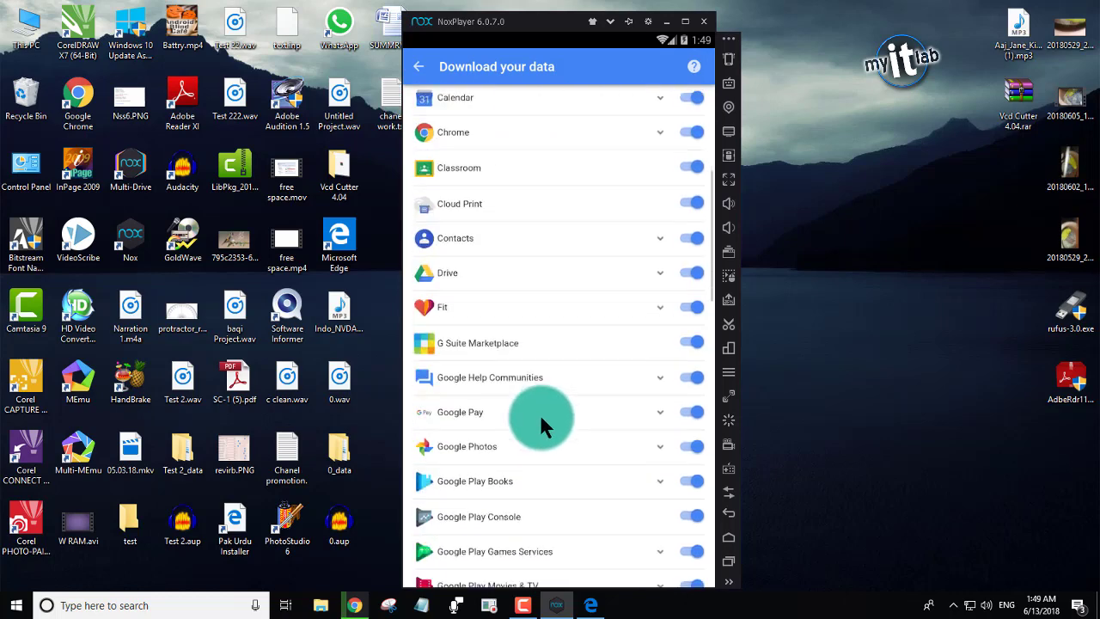
scroll(537, 416, "down", 6)
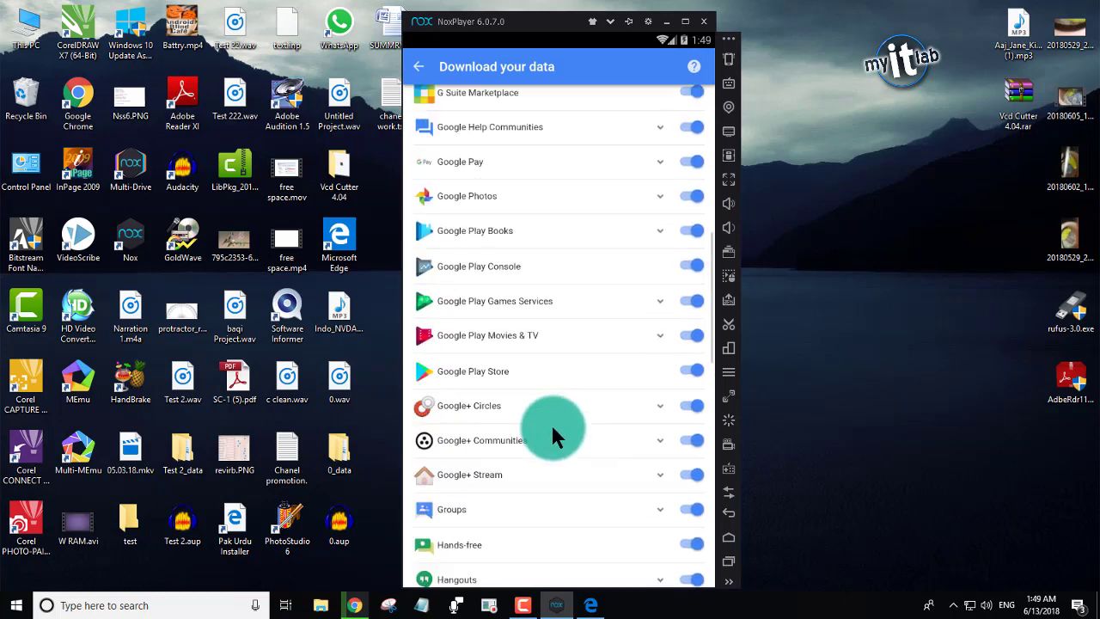
scroll(543, 426, "down", 5)
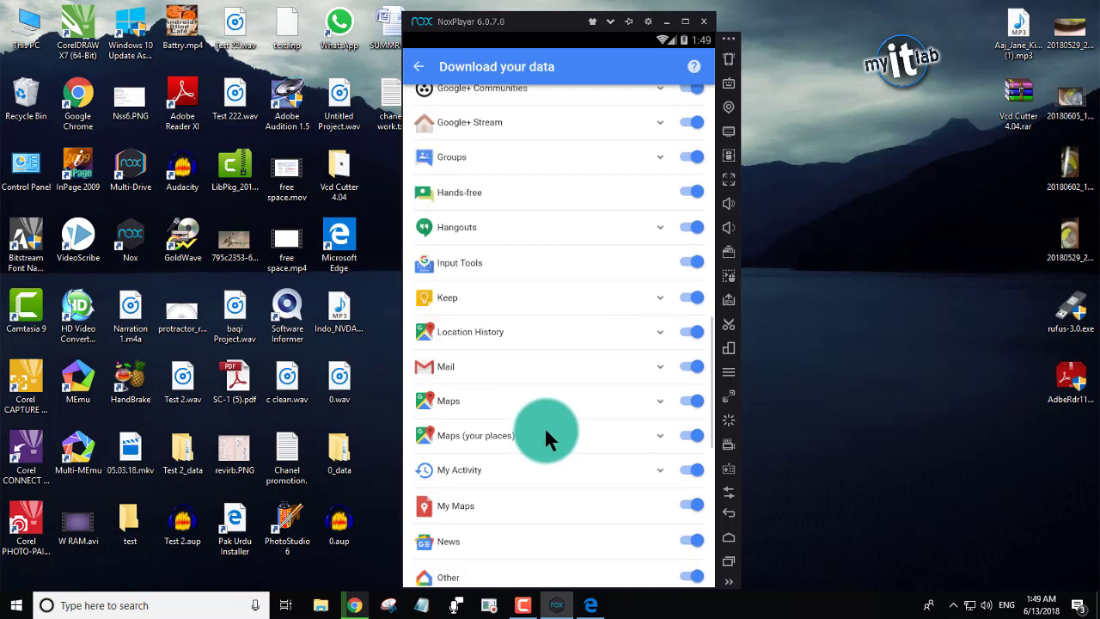
scroll(544, 425, "down", 5)
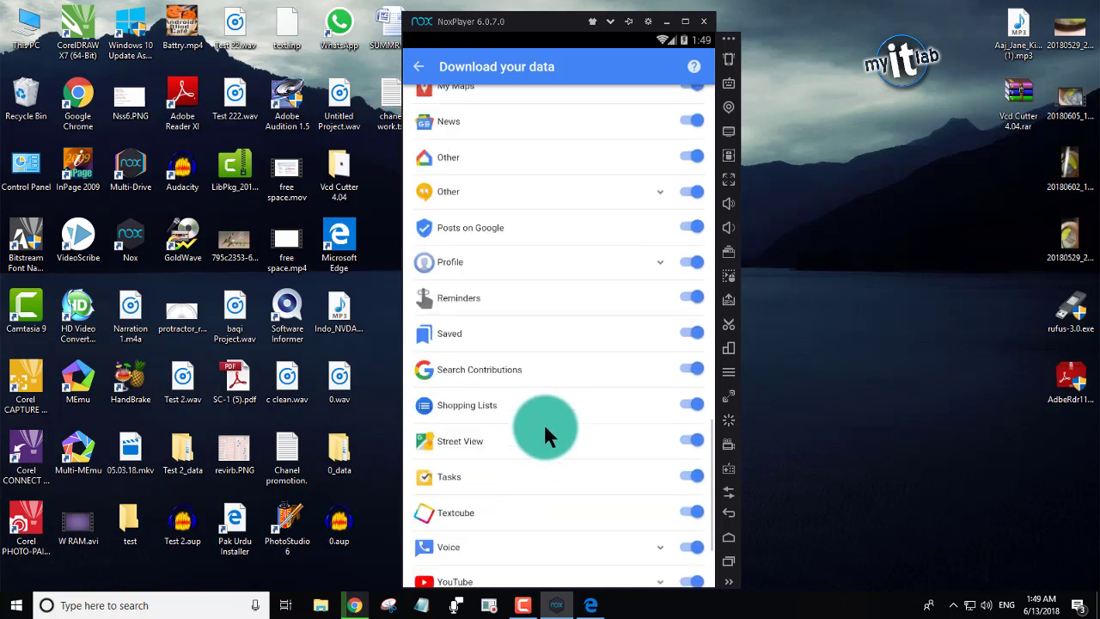